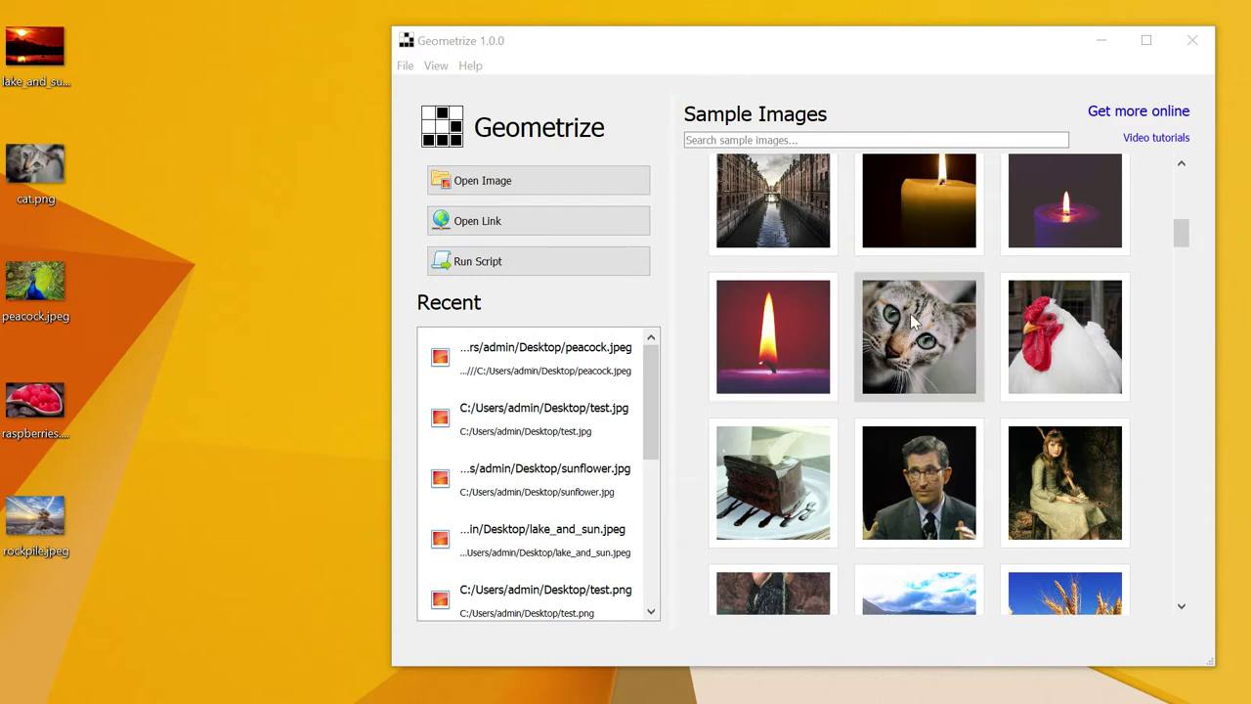
Browse the sample images, search for 'plant', then clear the search.
{"action": "scroll", "coordinate": [1132, 311], "scroll_direction": "down", "scroll_amount": 1}
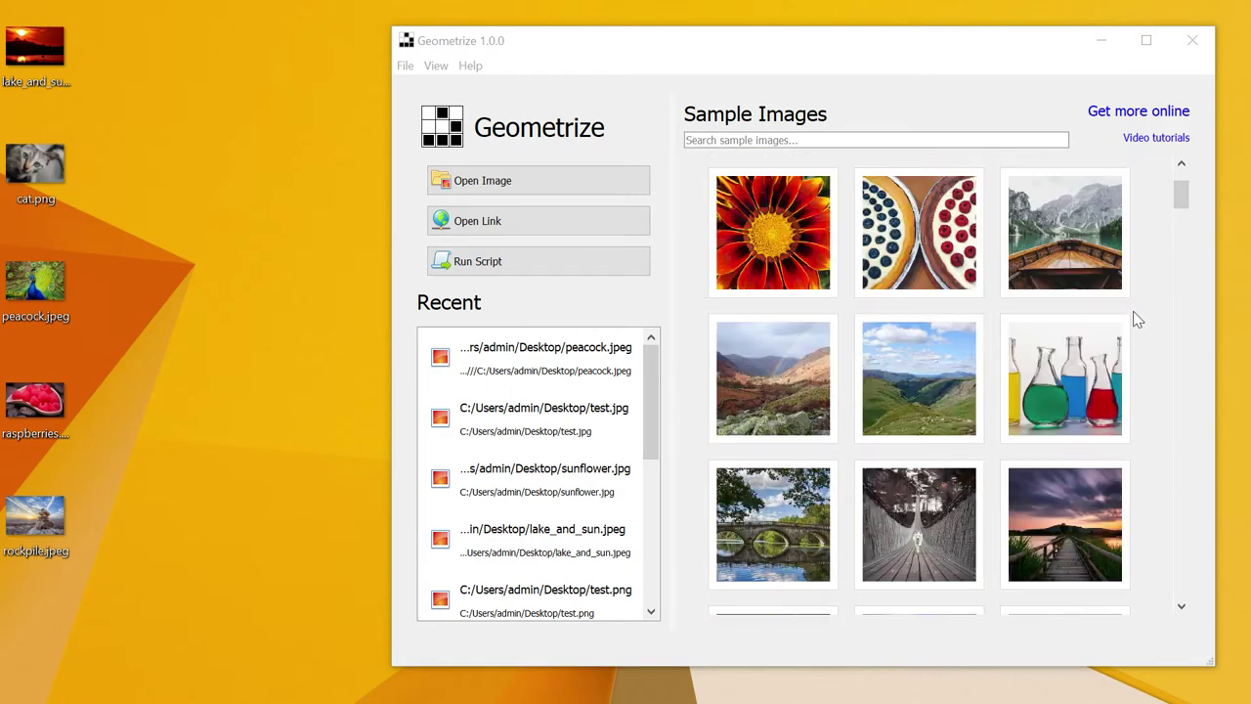
{"action": "scroll", "coordinate": [1134, 311], "scroll_direction": "down", "scroll_amount": 2}
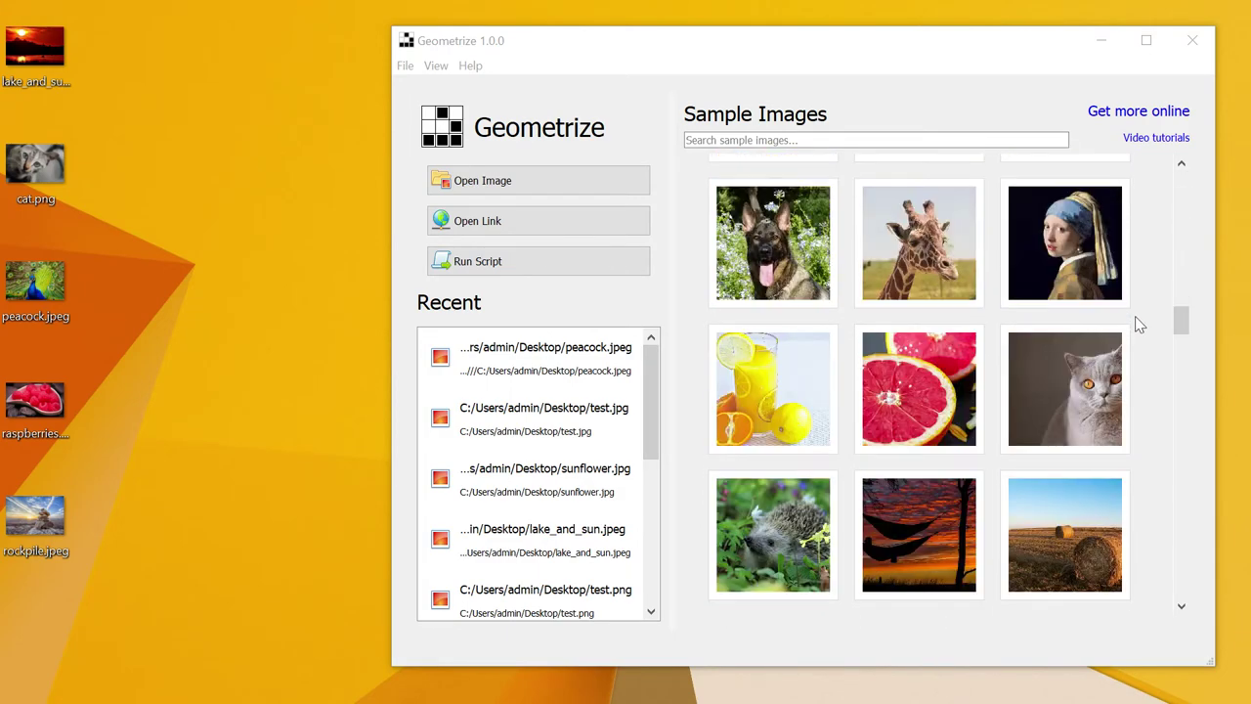
{"action": "scroll", "coordinate": [1135, 316], "scroll_direction": "down", "scroll_amount": 3}
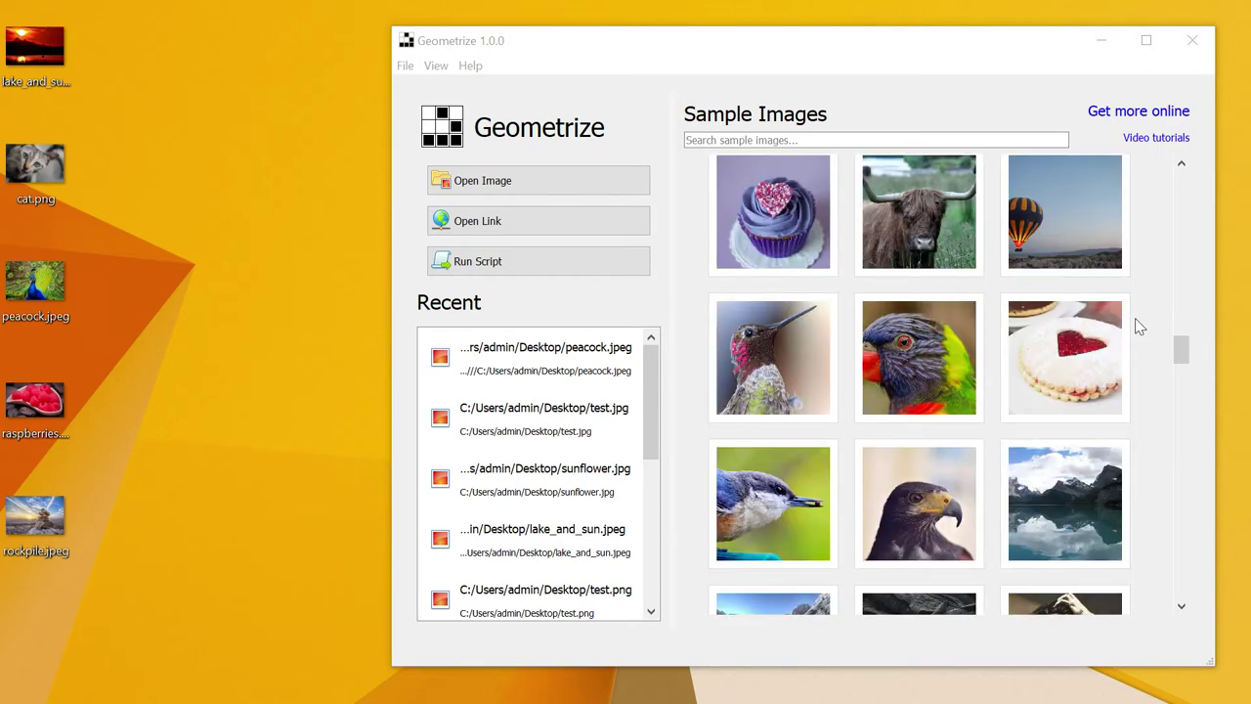
{"action": "scroll", "coordinate": [1135, 318], "scroll_direction": "down", "scroll_amount": 3}
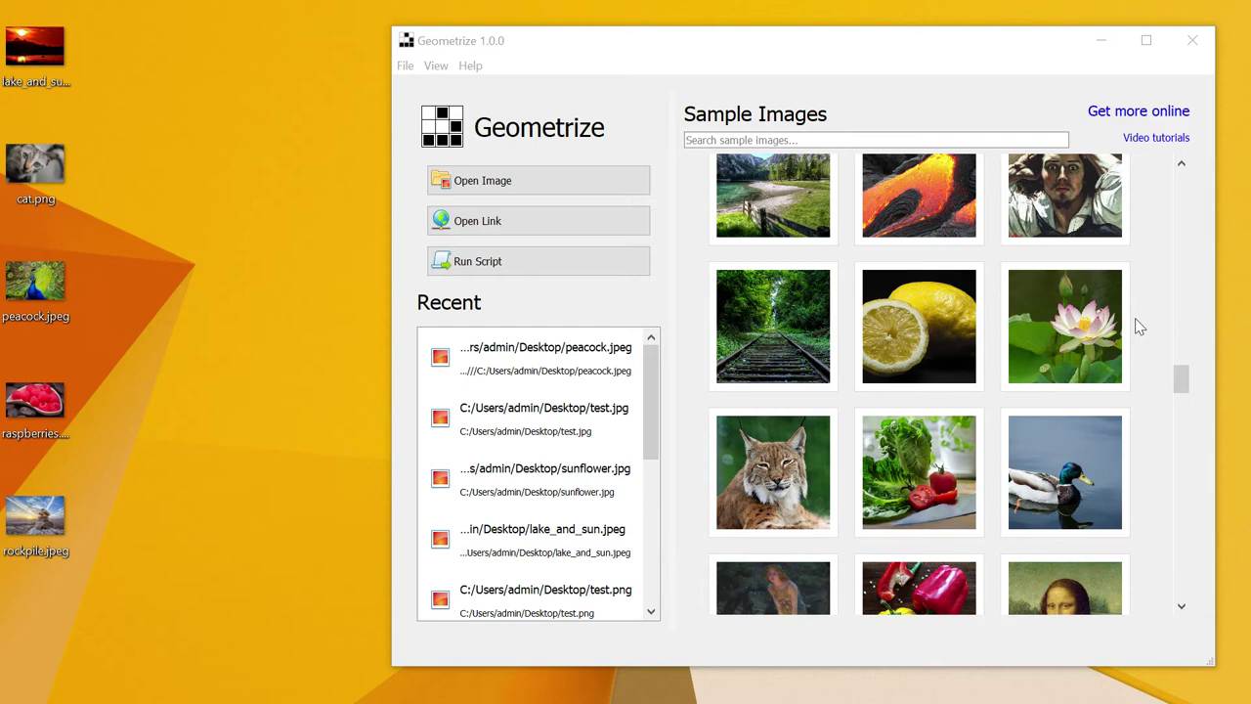
{"action": "scroll", "coordinate": [1137, 326], "scroll_direction": "down", "scroll_amount": 2}
{"action": "scroll", "coordinate": [1141, 328], "scroll_direction": "down", "scroll_amount": 1}
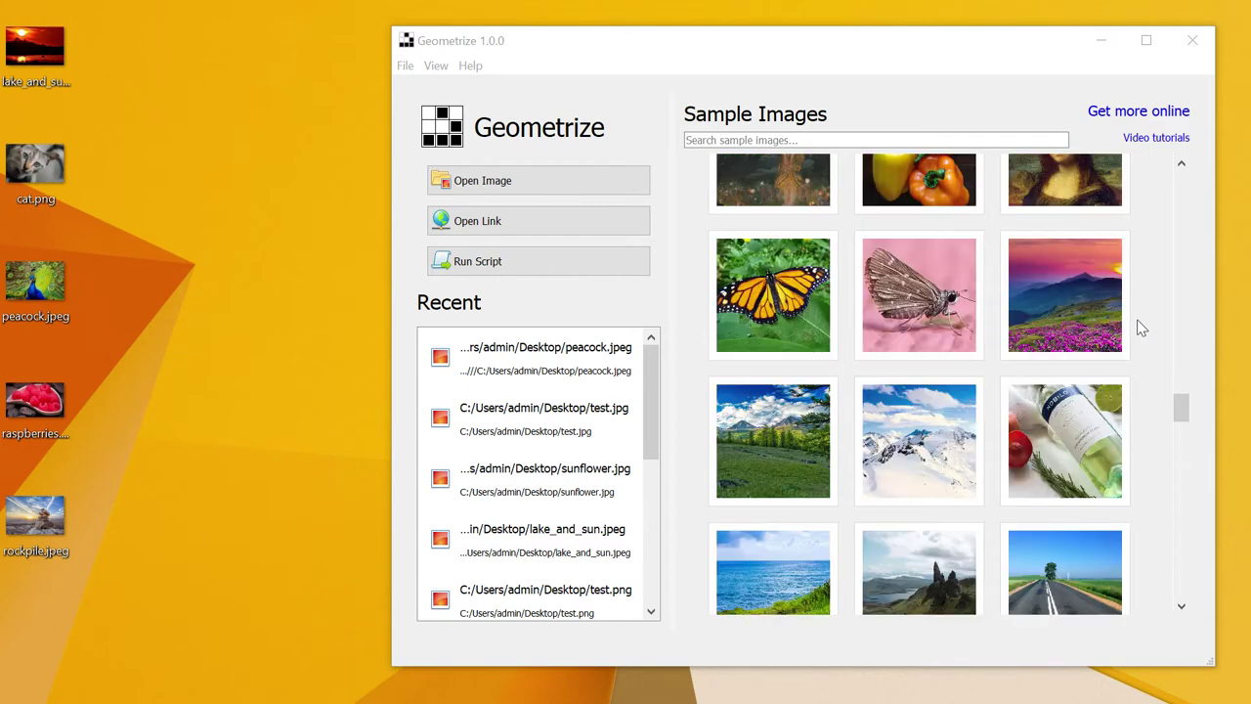
{"action": "left_click", "coordinate": [875, 137]}
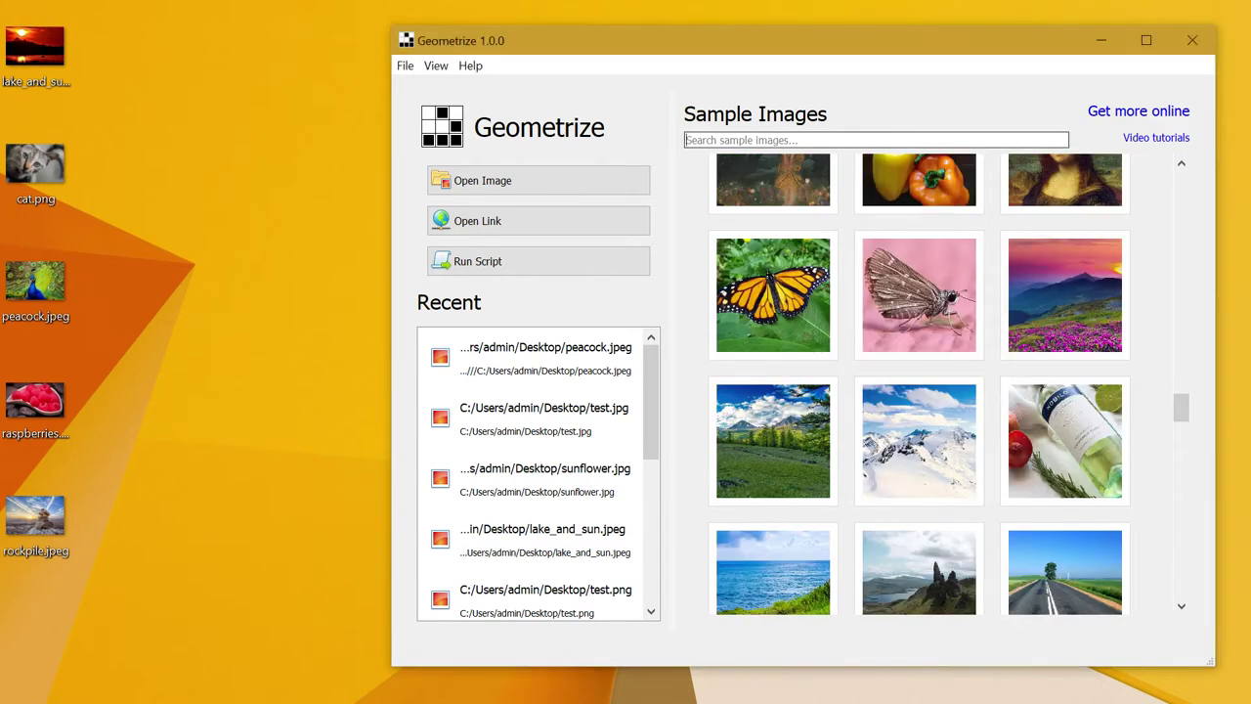
{"action": "type", "text": "plant"}
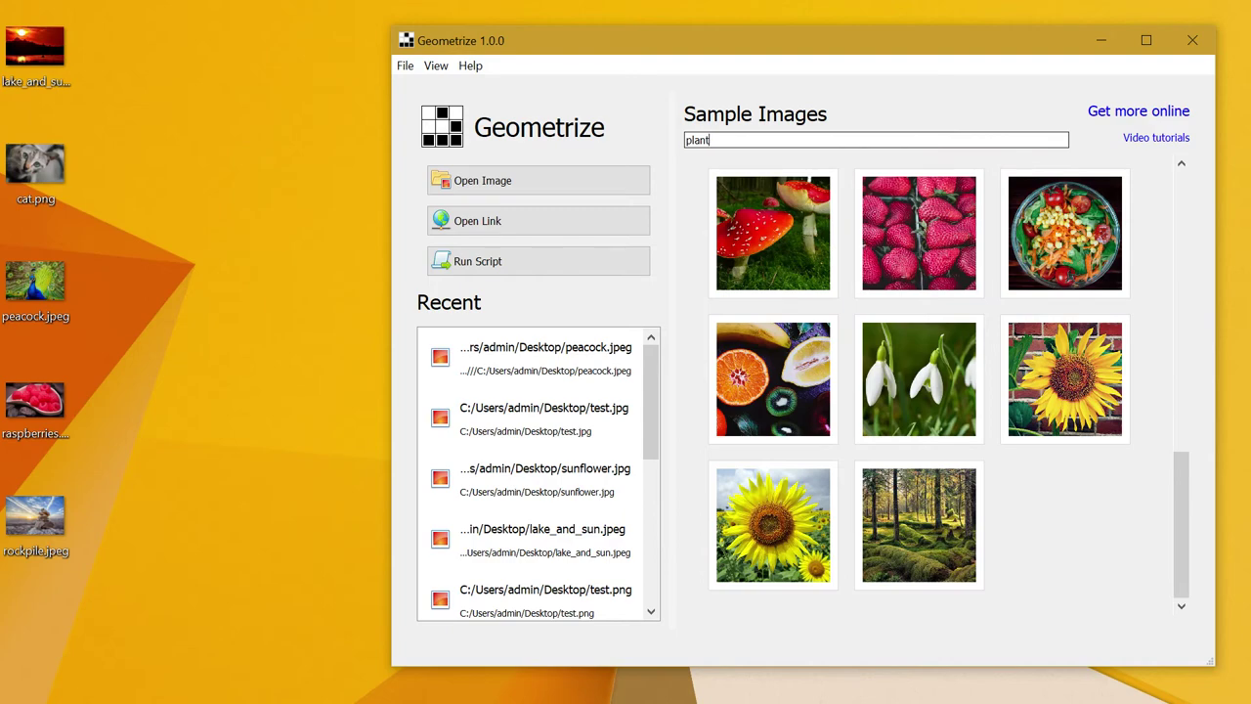
{"action": "scroll", "coordinate": [1159, 495], "scroll_direction": "up", "scroll_amount": 2}
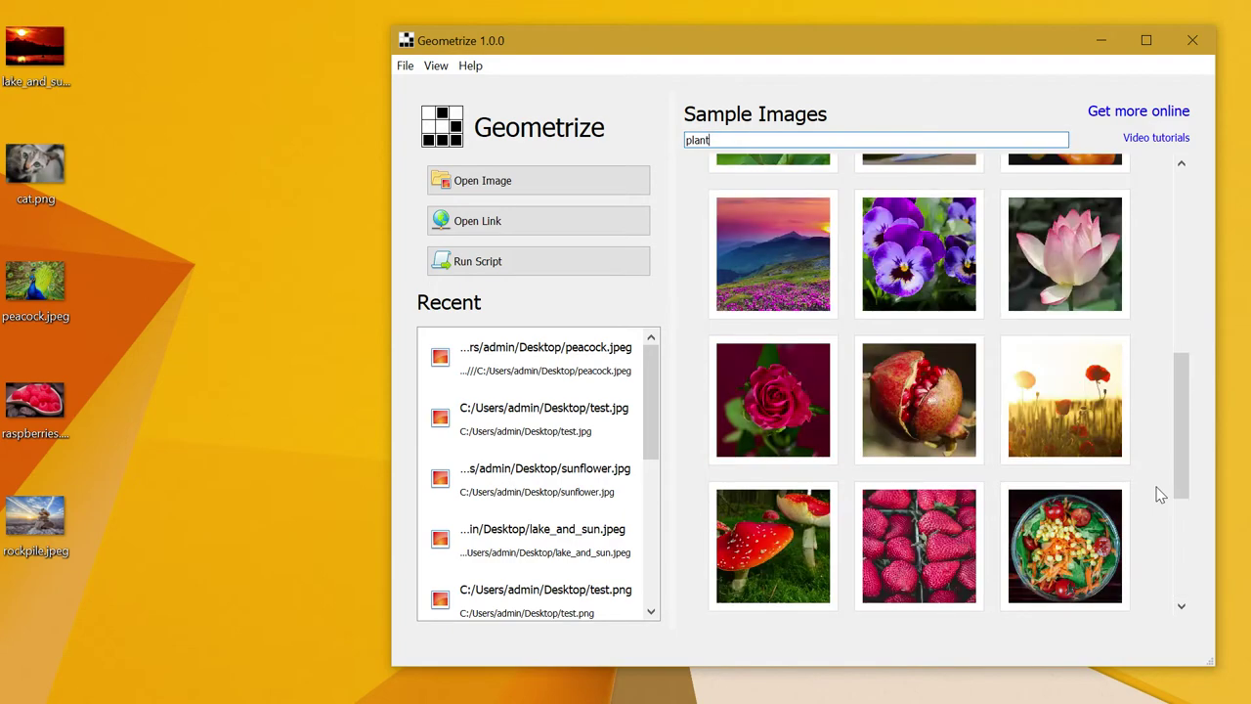
{"action": "scroll", "coordinate": [1159, 495], "scroll_direction": "up", "scroll_amount": 4}
{"action": "scroll", "coordinate": [1156, 474], "scroll_direction": "down", "scroll_amount": 3}
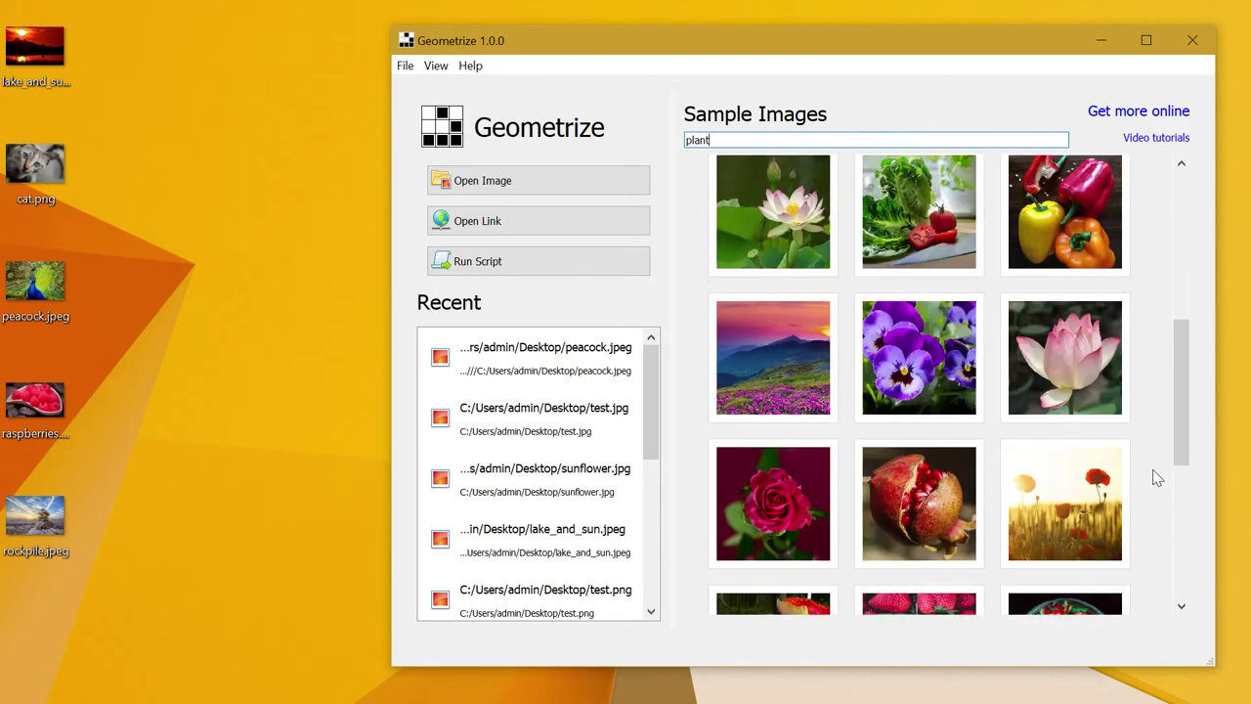
{"action": "scroll", "coordinate": [1152, 469], "scroll_direction": "down", "scroll_amount": 4}
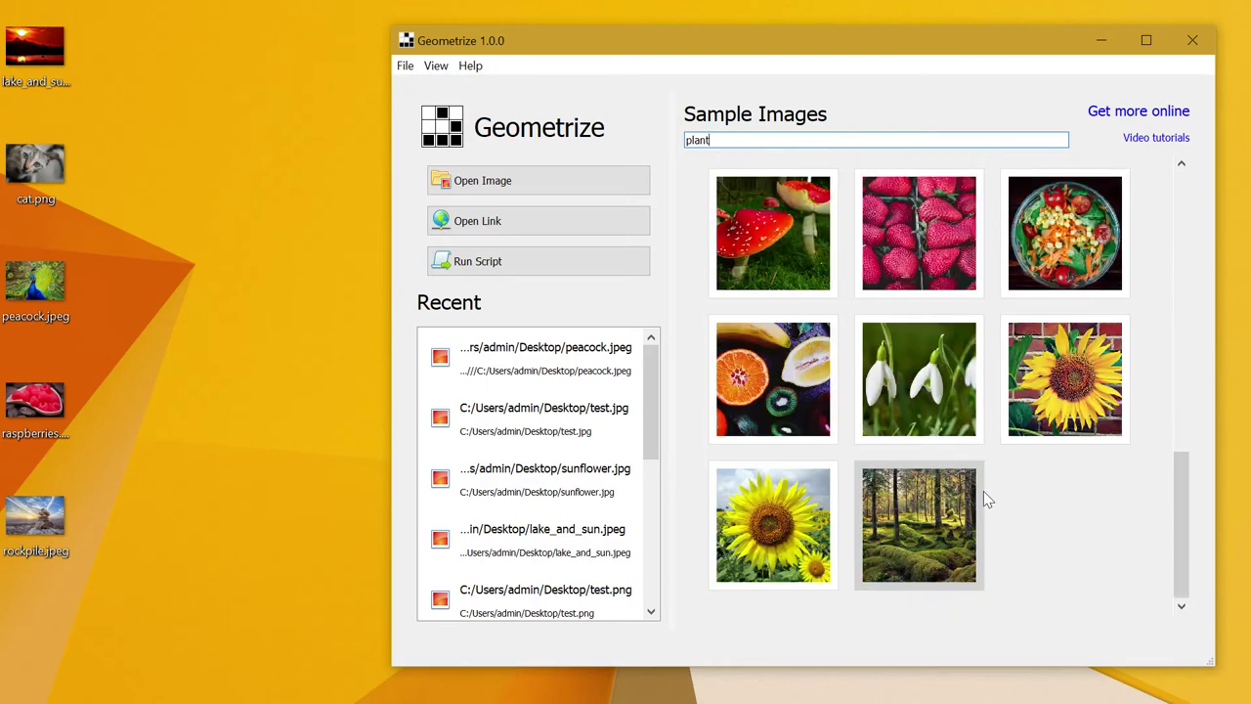
{"action": "scroll", "coordinate": [985, 496], "scroll_direction": "up", "scroll_amount": 3}
{"action": "left_click_drag", "start_coordinate": [768, 139], "coordinate": [645, 150]}
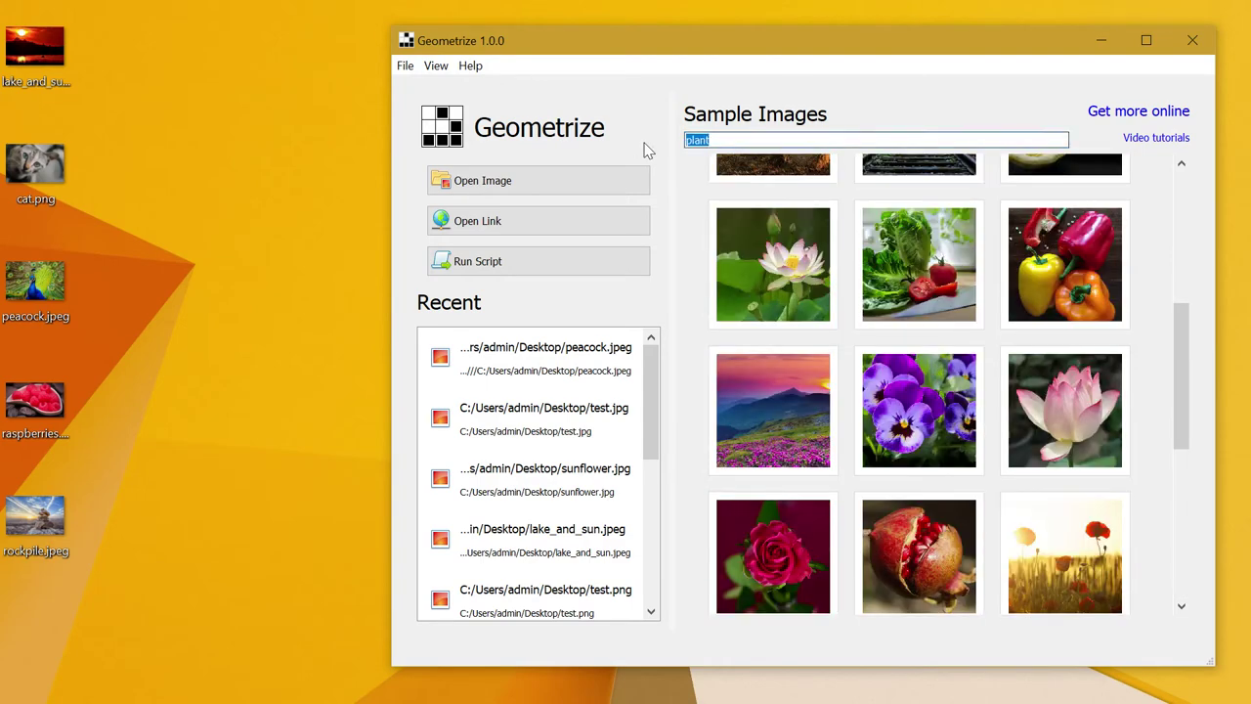
{"action": "key", "text": "BackSpace"}
Open the lynx_staring sample photo as a new geometrization task.
{"action": "scroll", "coordinate": [850, 352], "scroll_direction": "up", "scroll_amount": 2}
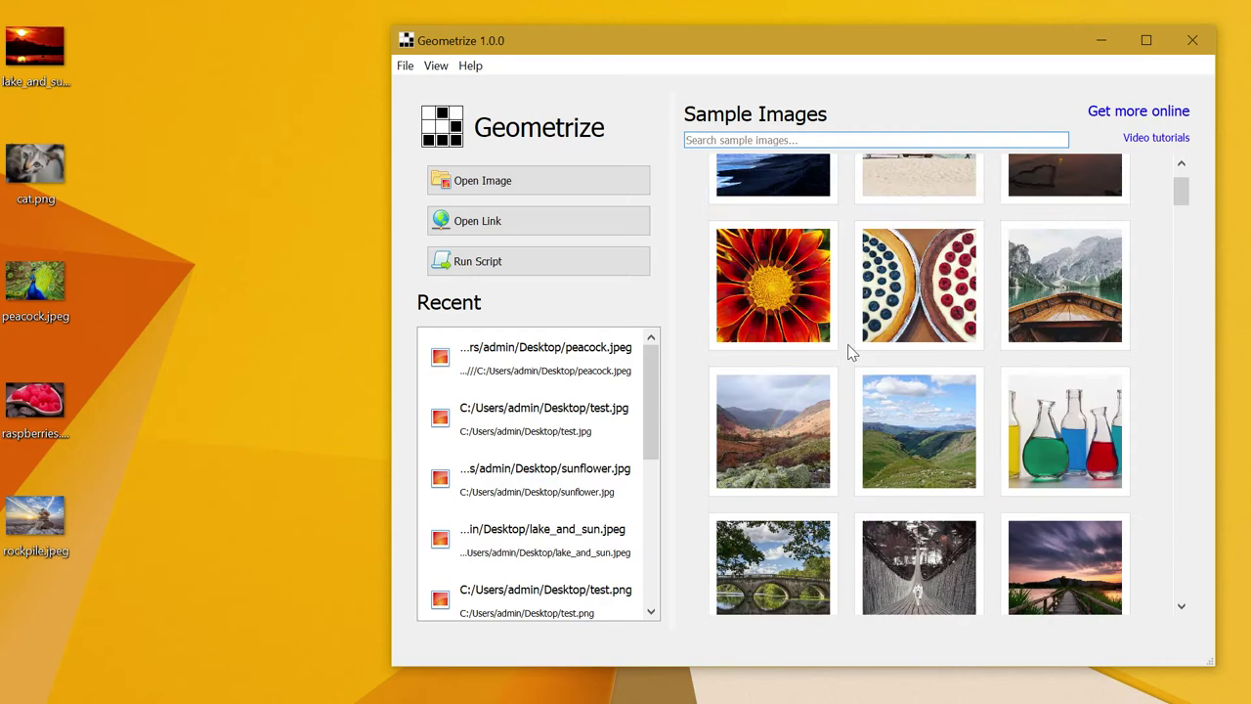
{"action": "scroll", "coordinate": [851, 351], "scroll_direction": "down", "scroll_amount": 5}
{"action": "scroll", "coordinate": [850, 349], "scroll_direction": "down", "scroll_amount": 6}
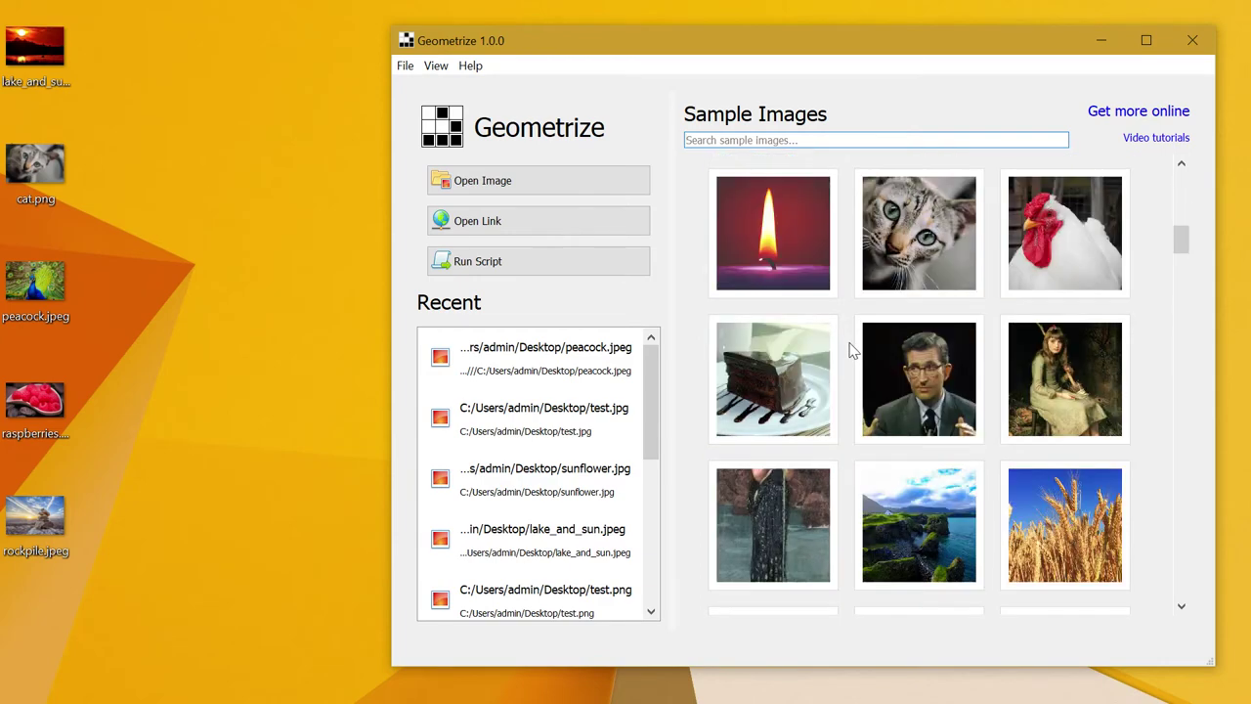
{"action": "scroll", "coordinate": [850, 350], "scroll_direction": "down", "scroll_amount": 5}
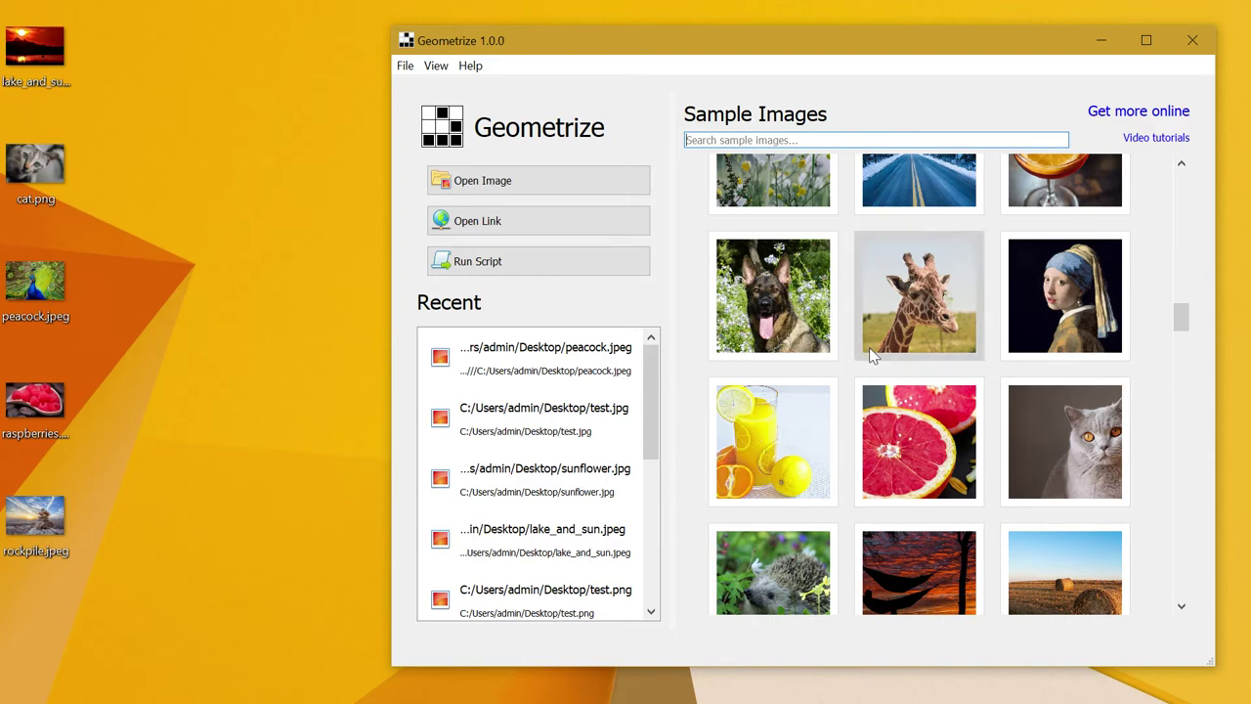
{"action": "scroll", "coordinate": [885, 401], "scroll_direction": "down", "scroll_amount": 3}
{"action": "scroll", "coordinate": [890, 418], "scroll_direction": "down", "scroll_amount": 5}
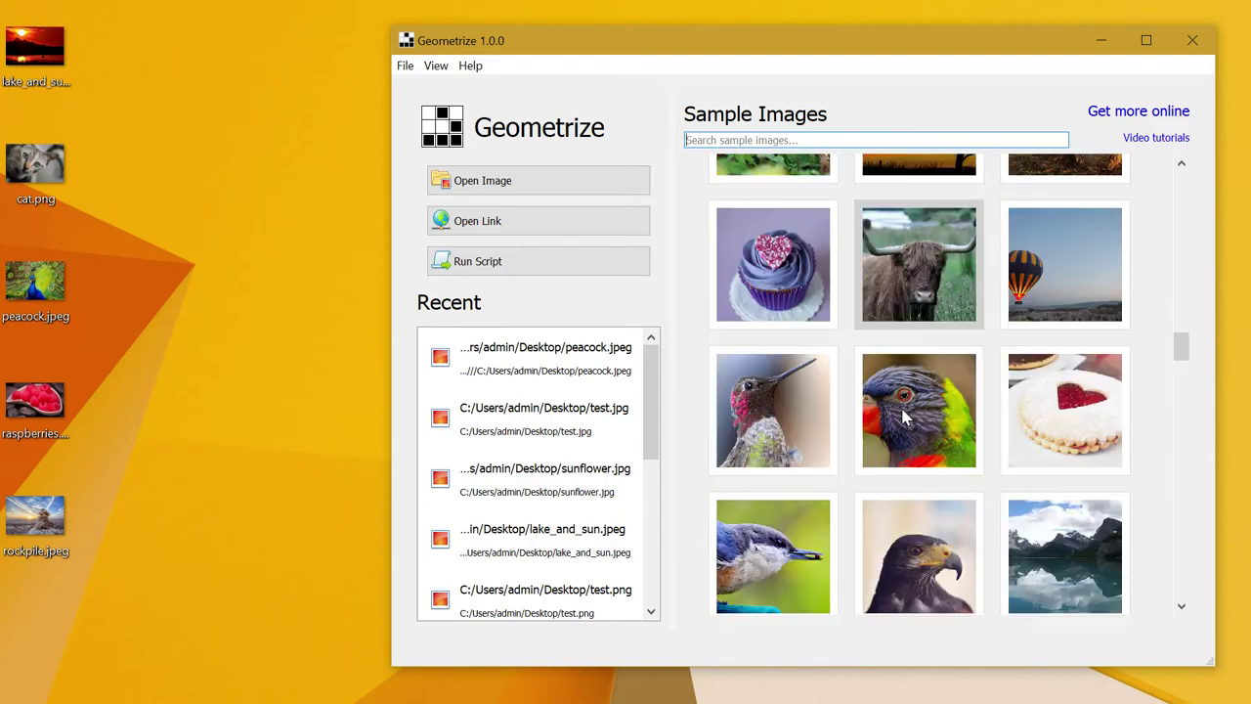
{"action": "scroll", "coordinate": [897, 404], "scroll_direction": "down", "scroll_amount": 1}
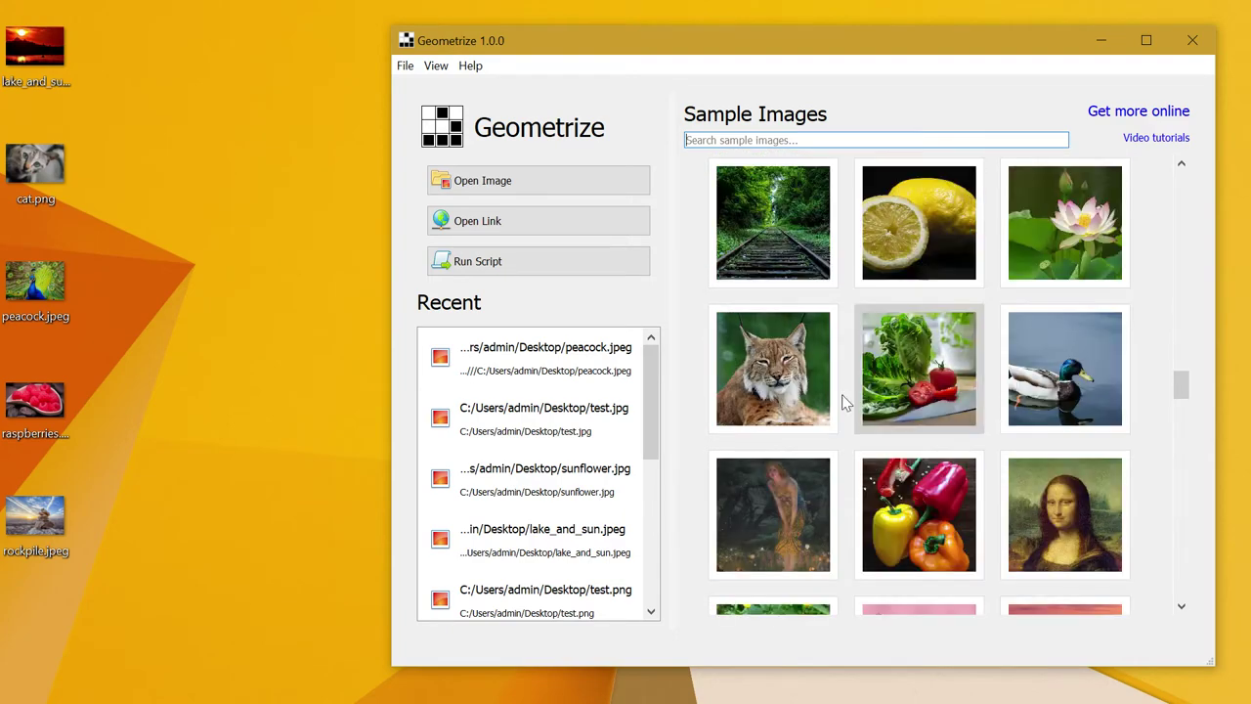
{"action": "left_click", "coordinate": [772, 391]}
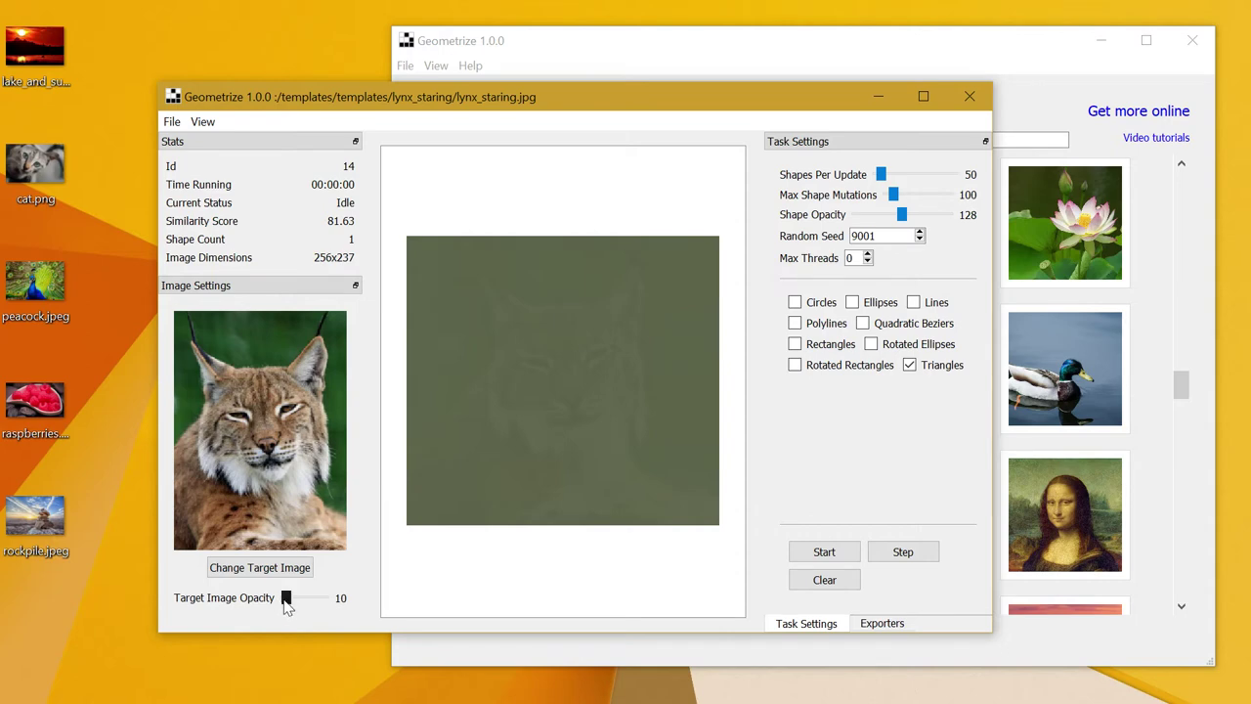
Set the target overlay opacity to 0 and Max Threads to 1, keeping triangles as the shape.
{"action": "left_click_drag", "start_coordinate": [290, 606], "coordinate": [323, 606]}
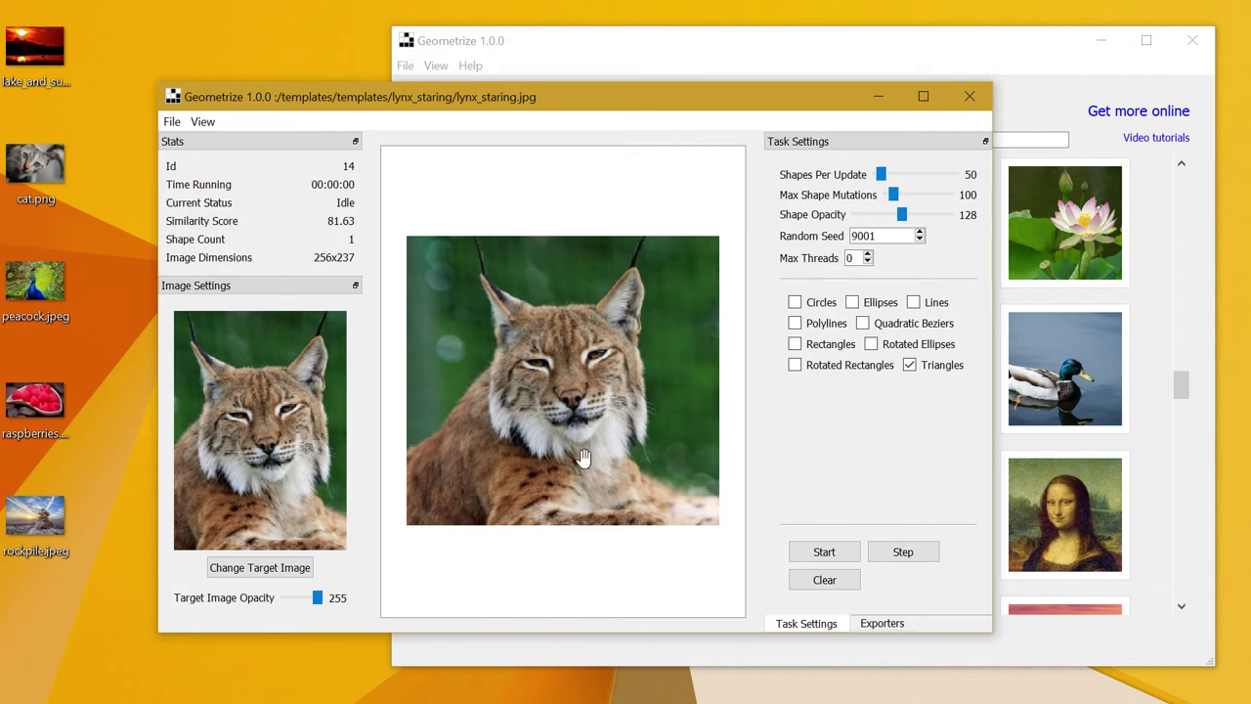
{"action": "left_click_drag", "start_coordinate": [317, 596], "coordinate": [280, 598]}
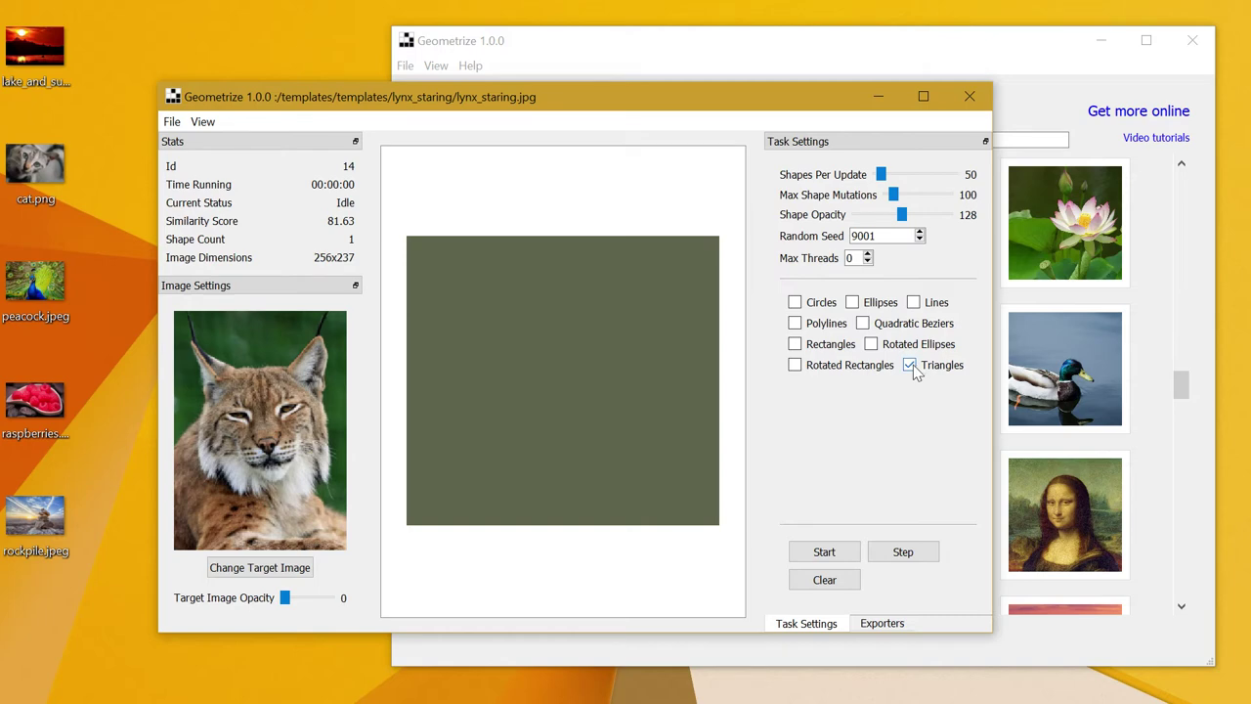
{"action": "left_click", "coordinate": [867, 253]}
{"action": "left_click_drag", "start_coordinate": [880, 172], "coordinate": [879, 189]}
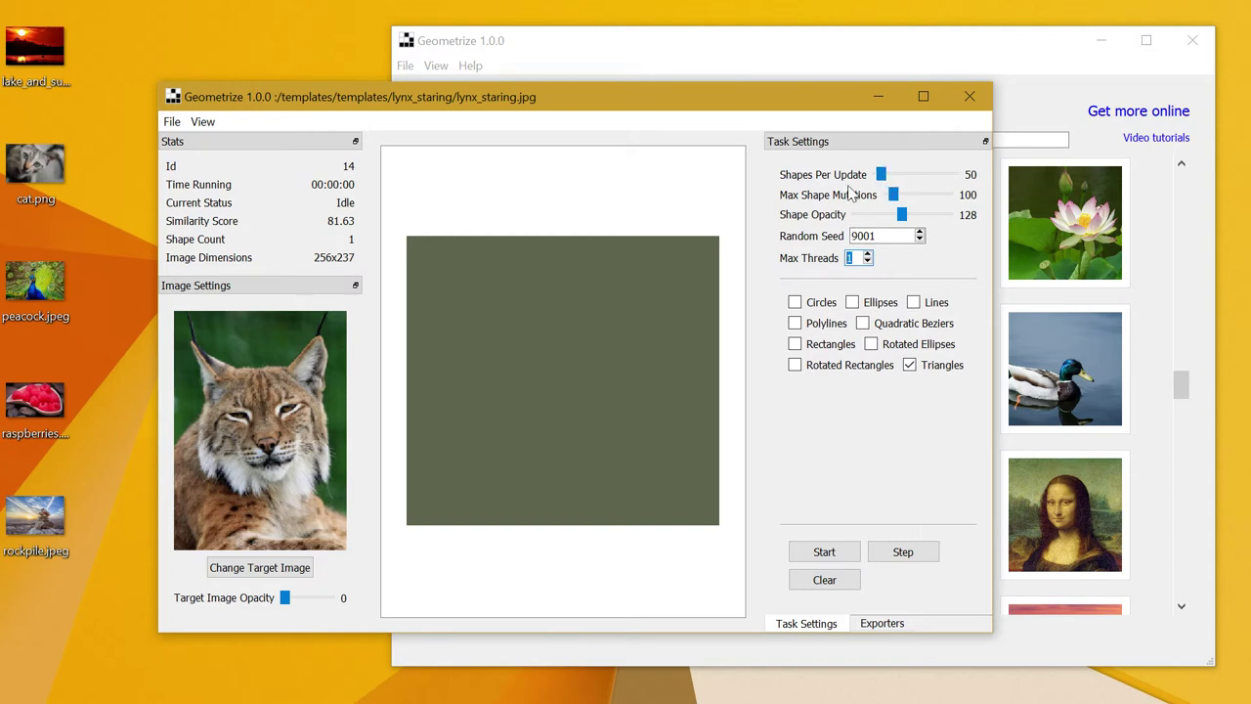
Start generating triangles for the lynx and zoom in on the fur edge and face.
{"action": "left_click", "coordinate": [815, 553]}
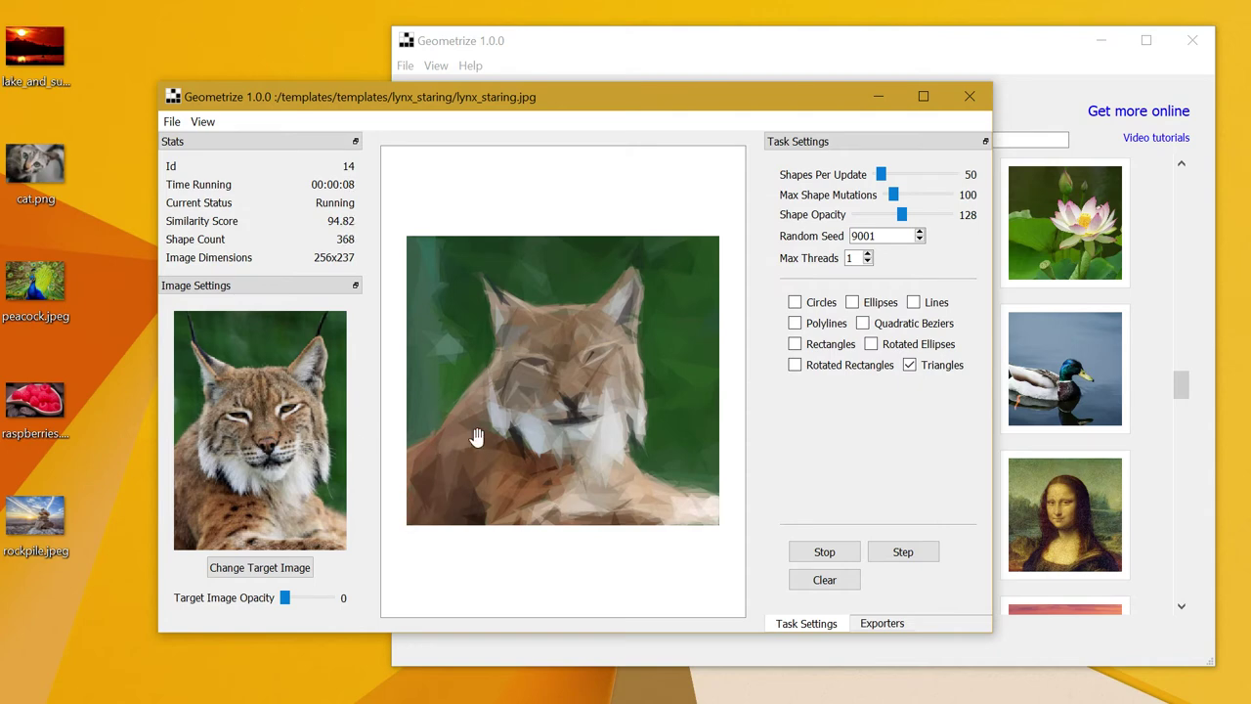
{"action": "scroll", "coordinate": [515, 423], "scroll_direction": "up", "scroll_amount": 5}
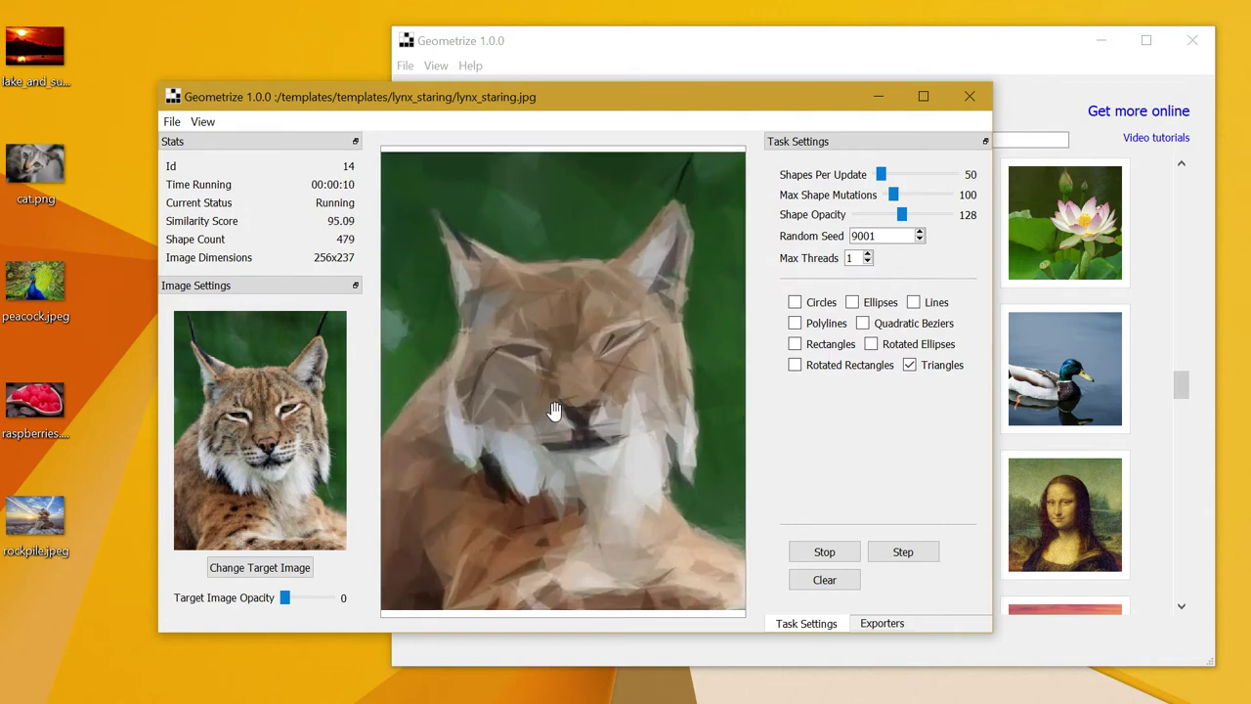
{"action": "scroll", "coordinate": [552, 407], "scroll_direction": "up", "scroll_amount": 6}
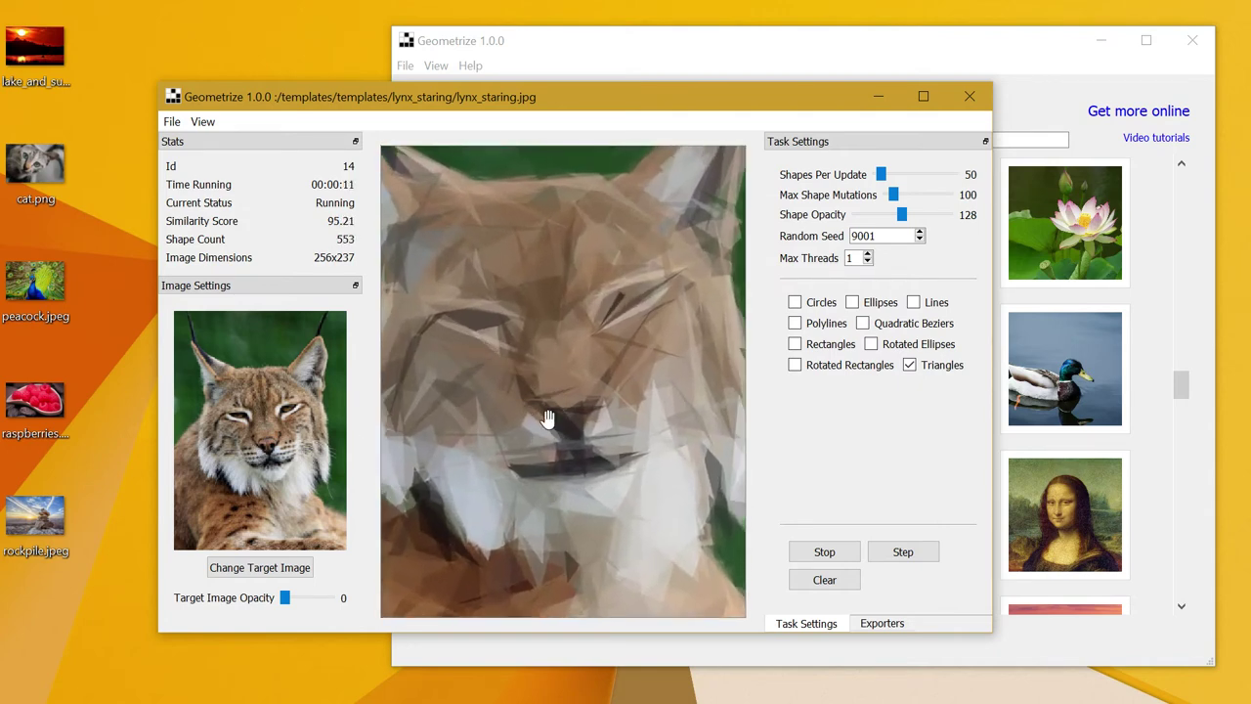
{"action": "left_click_drag", "start_coordinate": [498, 463], "coordinate": [732, 489]}
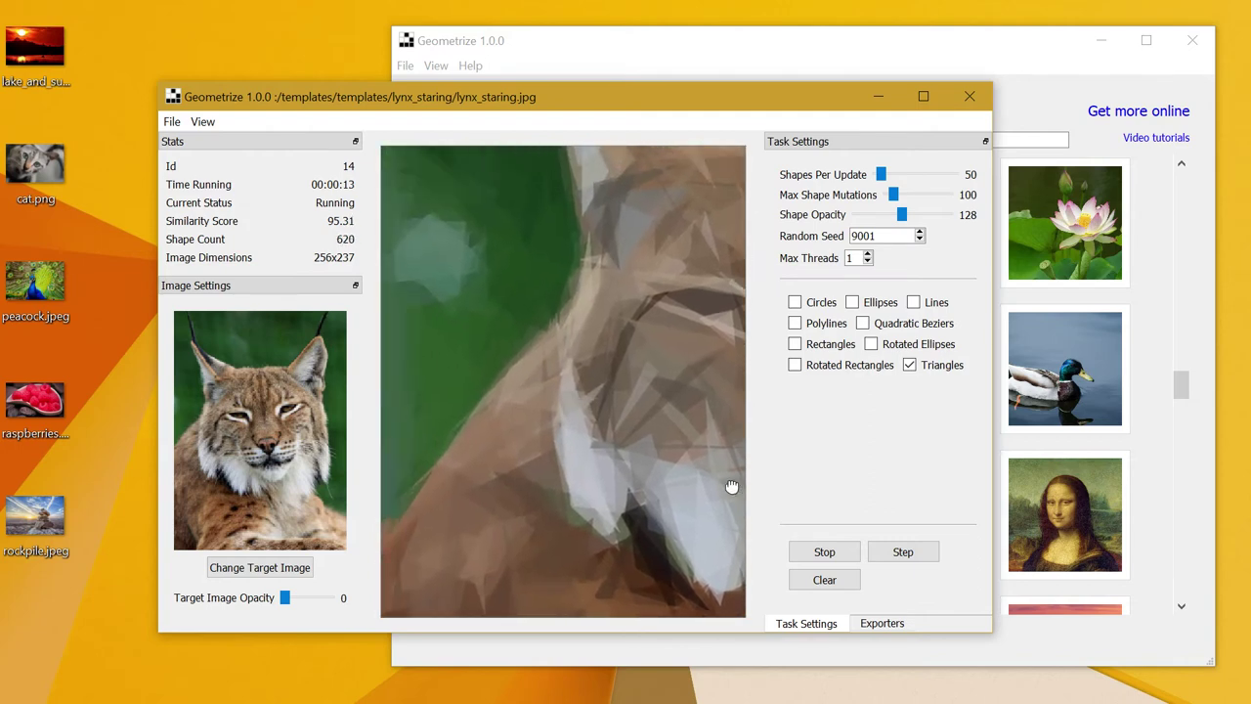
{"action": "left_click_drag", "start_coordinate": [741, 322], "coordinate": [349, 303]}
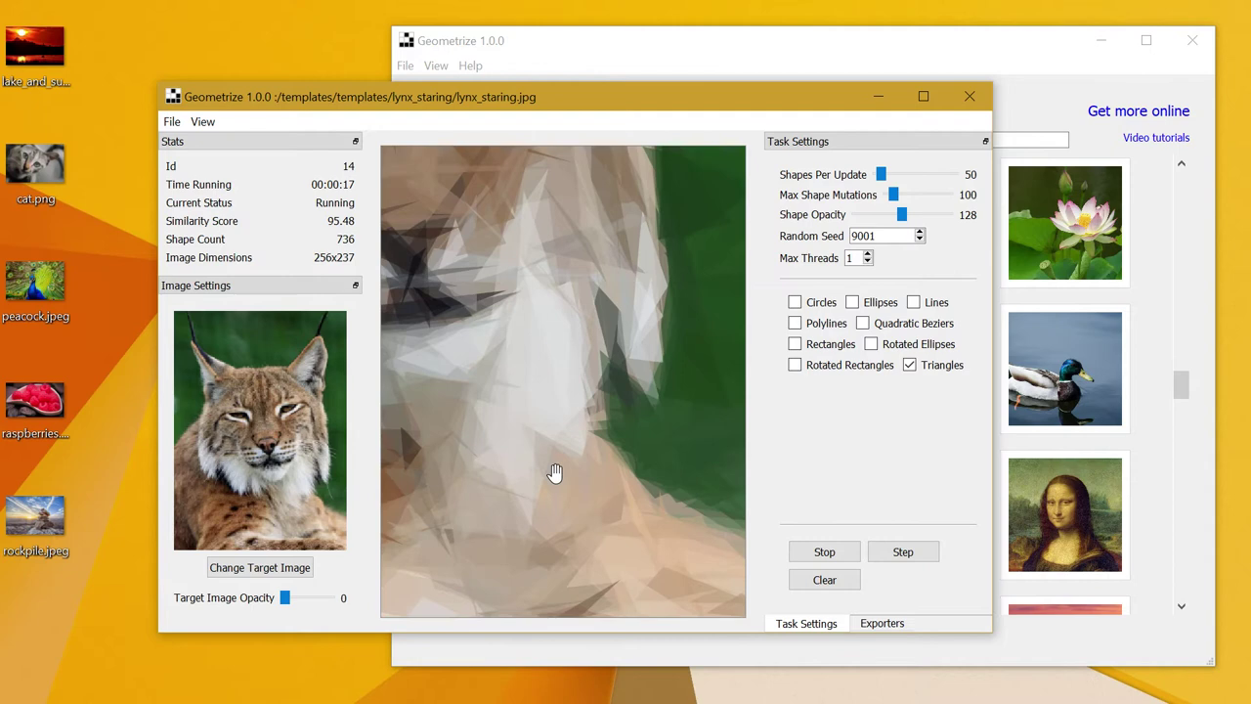
{"action": "left_click_drag", "start_coordinate": [570, 472], "coordinate": [587, 460]}
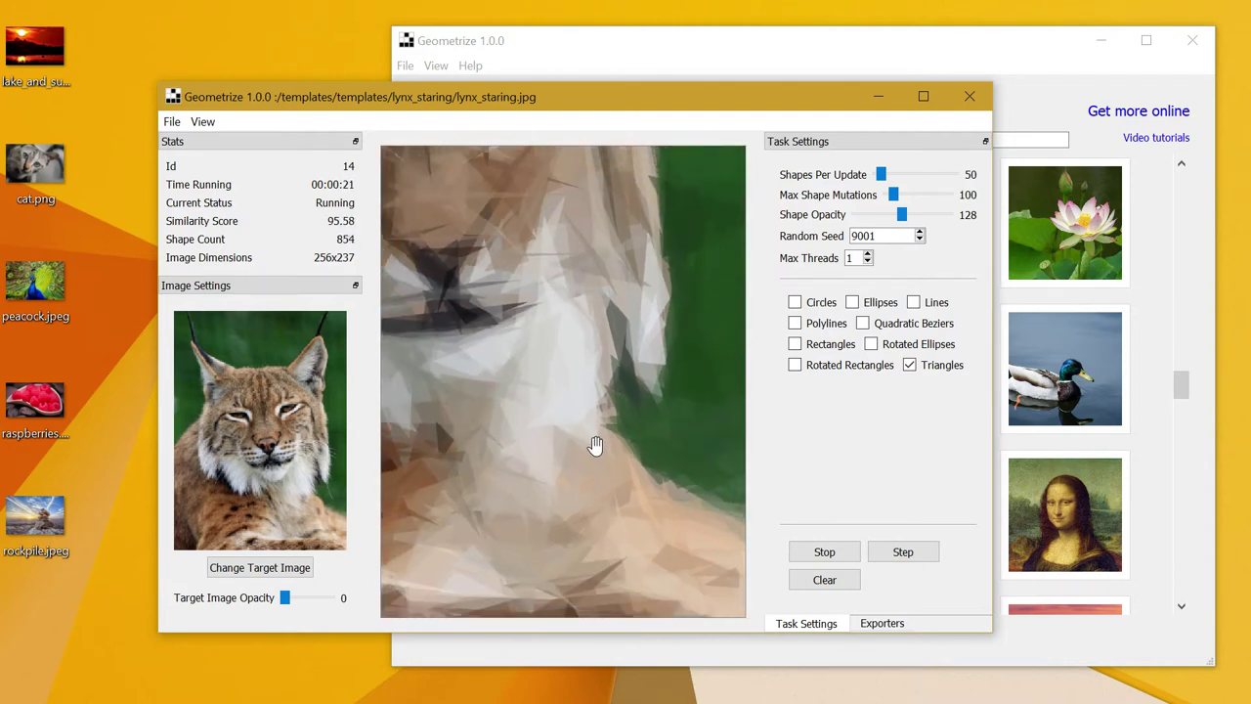
{"action": "scroll", "coordinate": [596, 443], "scroll_direction": "down", "scroll_amount": 5}
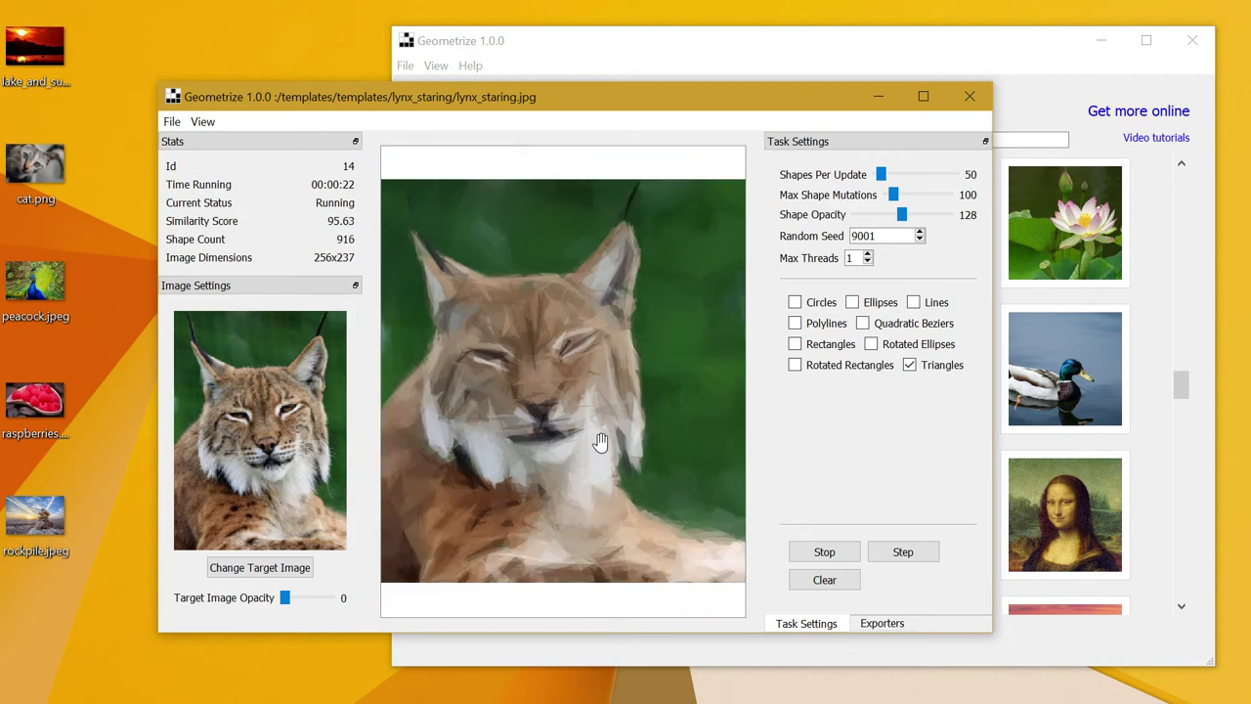
{"action": "scroll", "coordinate": [600, 442], "scroll_direction": "down", "scroll_amount": 1}
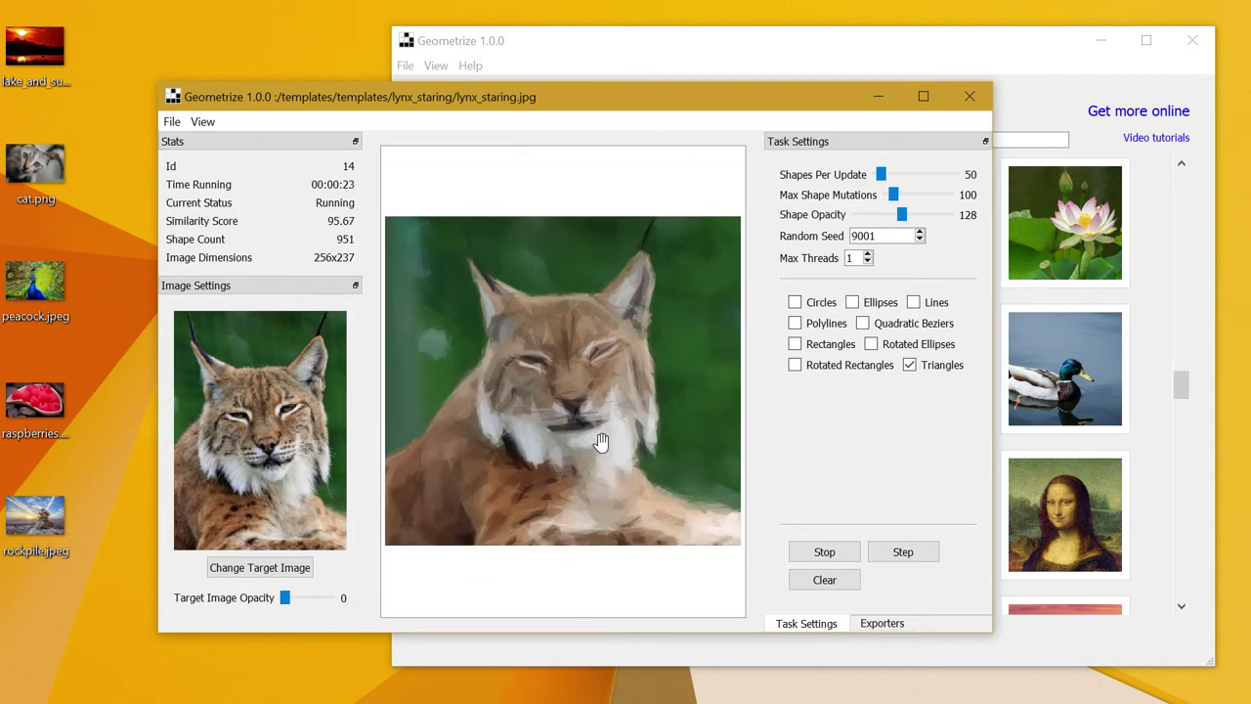
Add a Pixmap Image View of the result from the View menu.
{"action": "left_click", "coordinate": [202, 122]}
{"action": "left_click", "coordinate": [259, 201]}
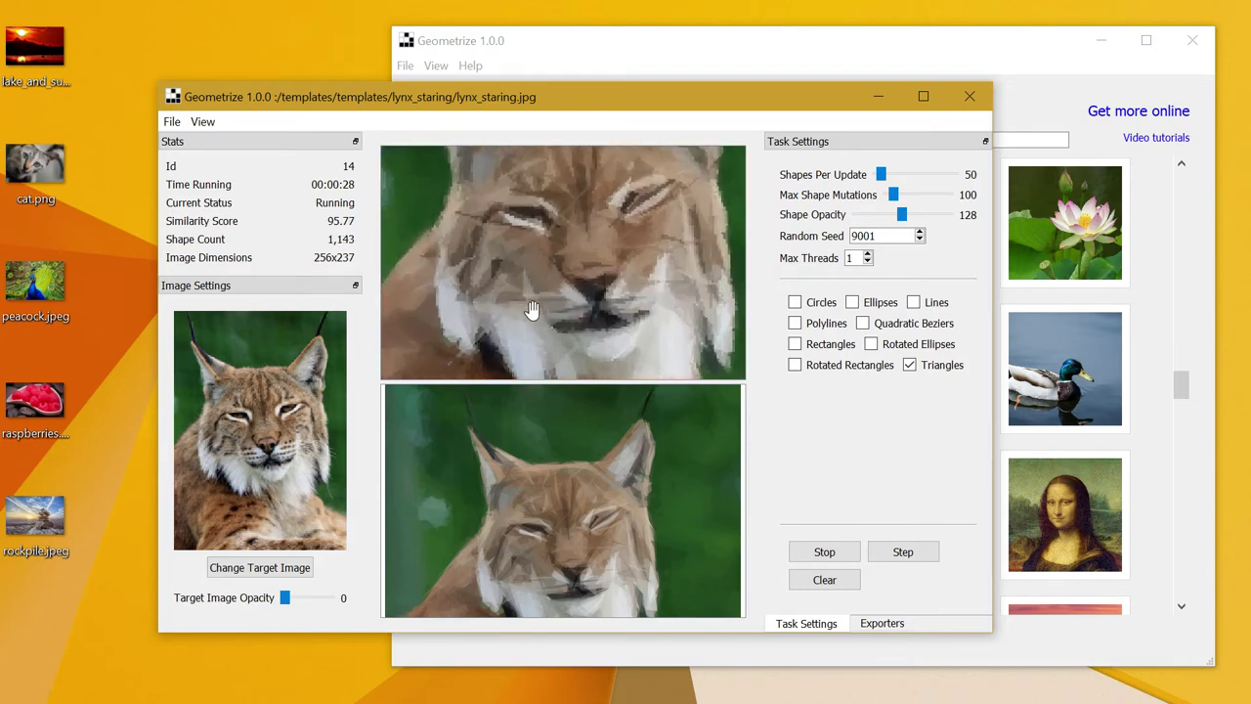
{"action": "scroll", "coordinate": [587, 257], "scroll_direction": "up", "scroll_amount": 4}
Stop the lynx at 1,499 triangles, inspect the previews, and show the Exporters options.
{"action": "scroll", "coordinate": [609, 279], "scroll_direction": "up", "scroll_amount": 3}
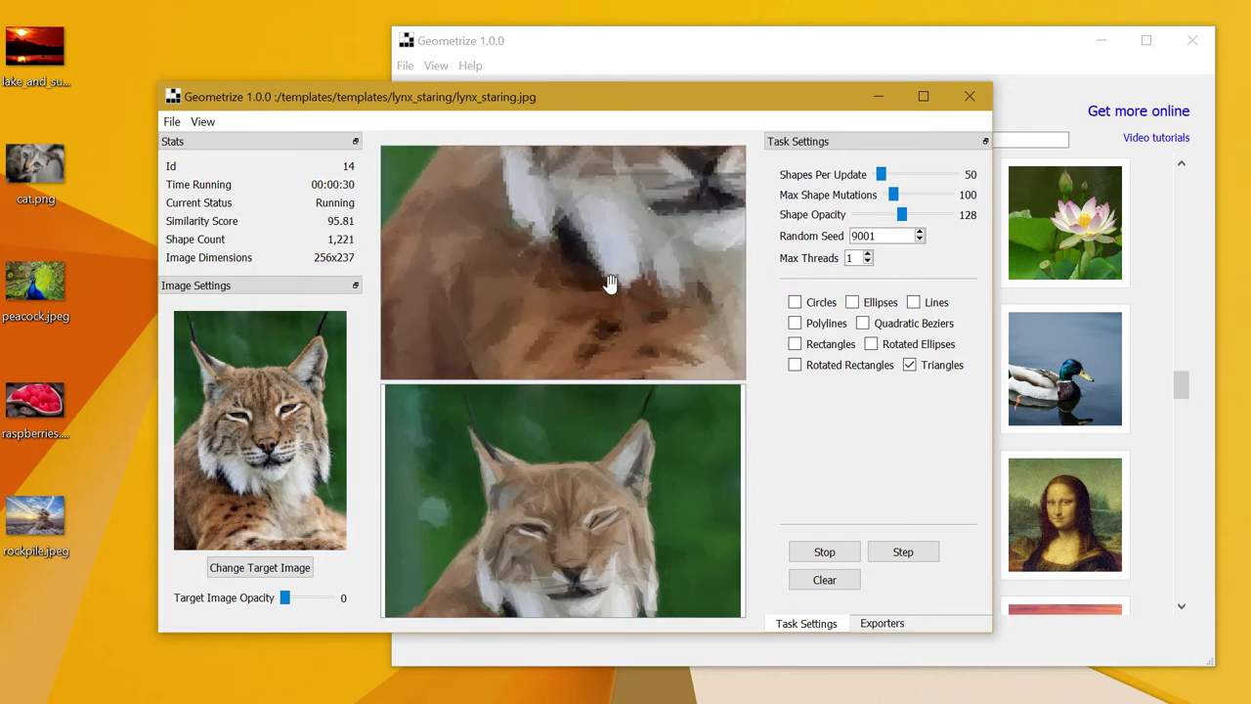
{"action": "left_click_drag", "start_coordinate": [606, 254], "coordinate": [342, 166]}
{"action": "left_click", "coordinate": [824, 552]}
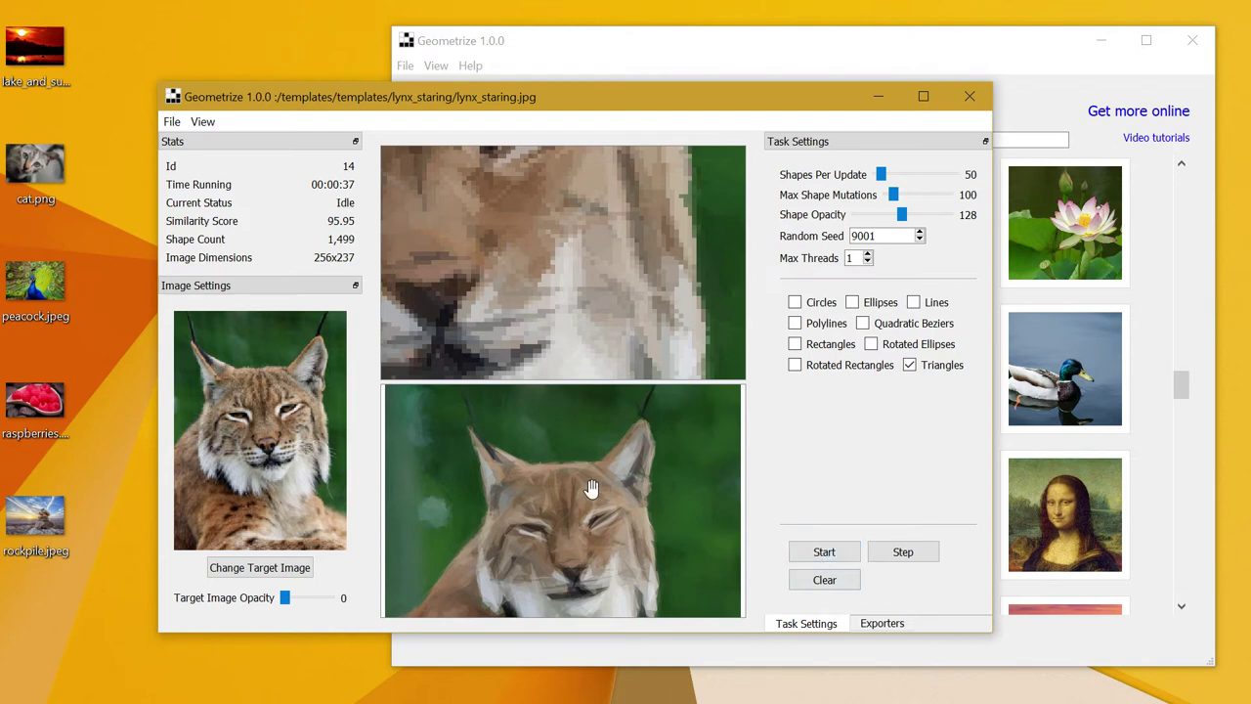
{"action": "scroll", "coordinate": [592, 494], "scroll_direction": "down", "scroll_amount": 4}
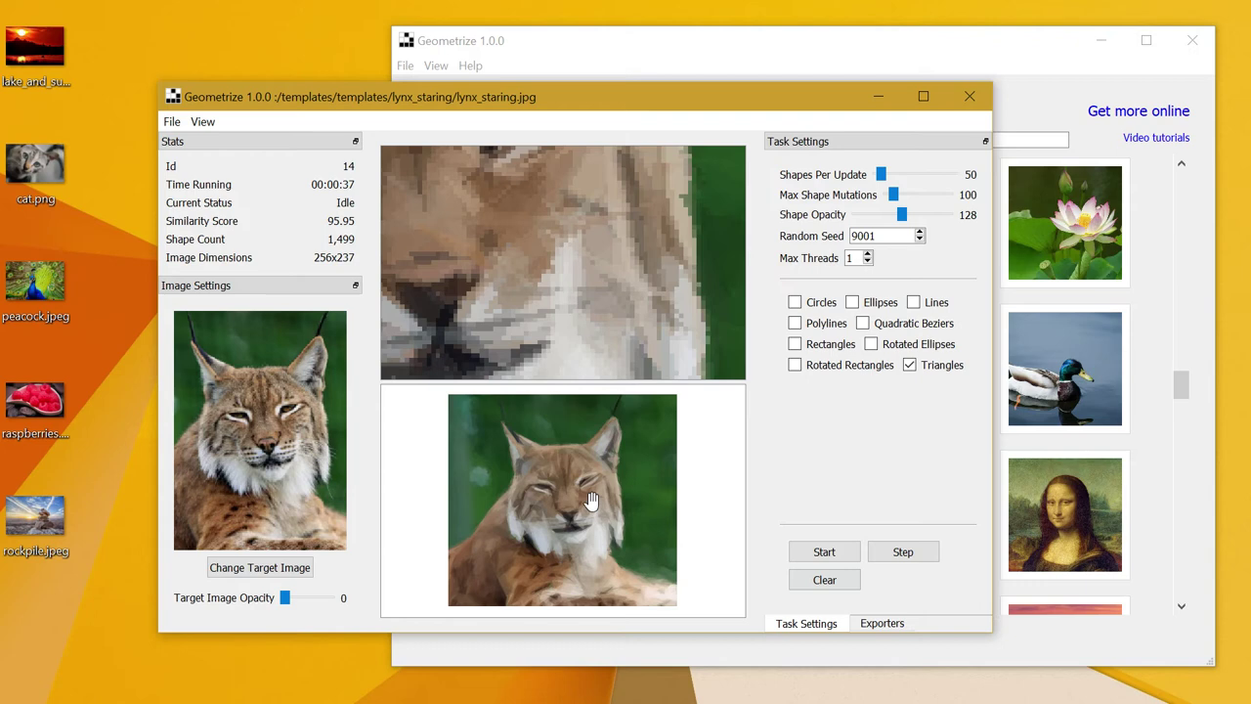
{"action": "scroll", "coordinate": [508, 214], "scroll_direction": "down", "scroll_amount": 5}
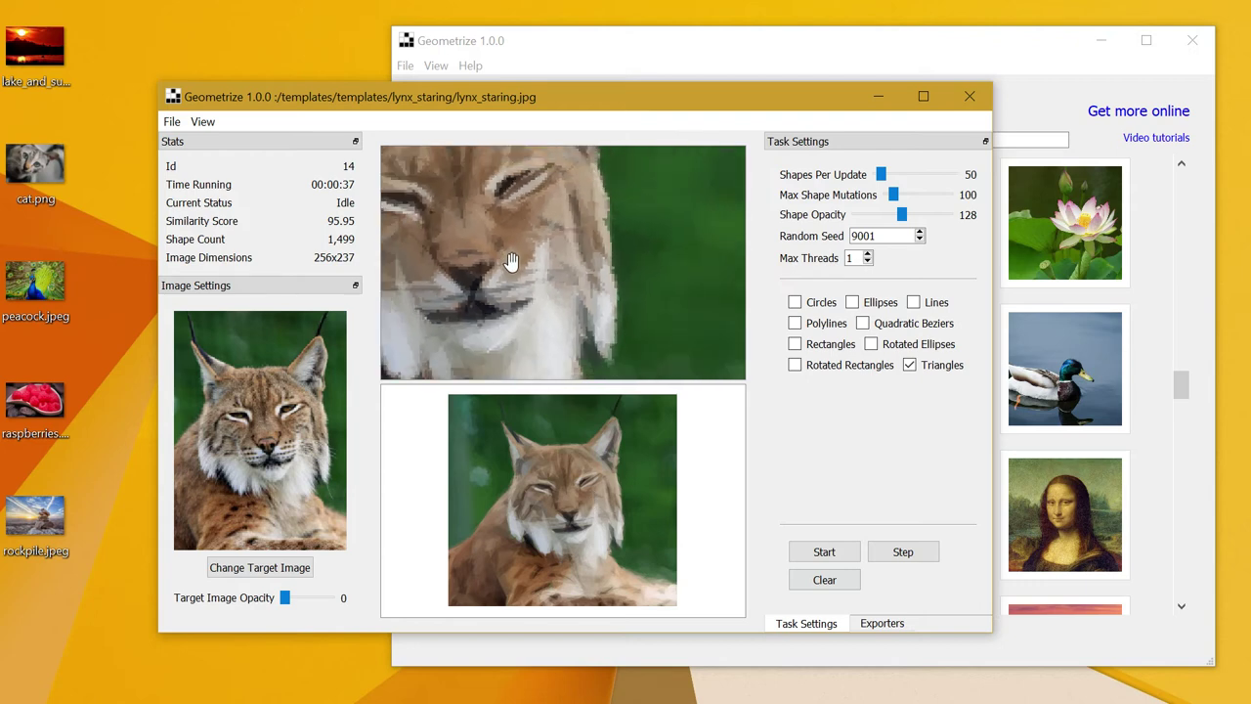
{"action": "scroll", "coordinate": [510, 266], "scroll_direction": "down", "scroll_amount": 5}
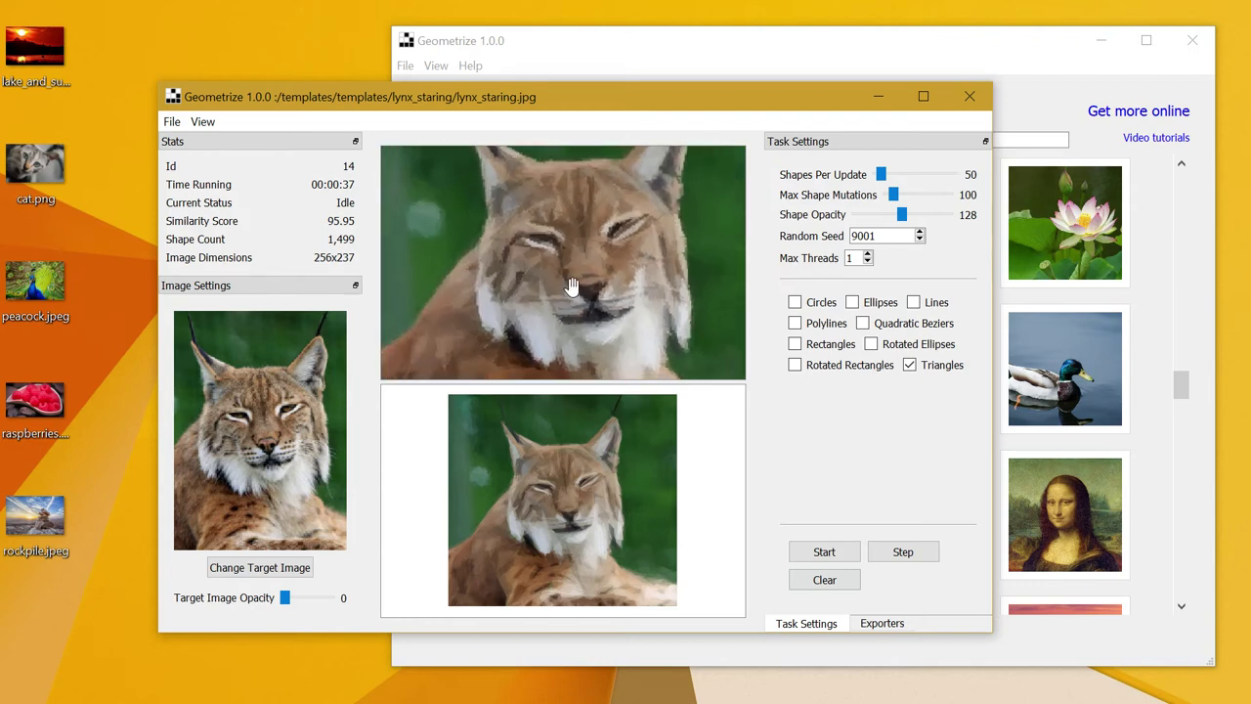
{"action": "left_click_drag", "start_coordinate": [568, 301], "coordinate": [543, 303]}
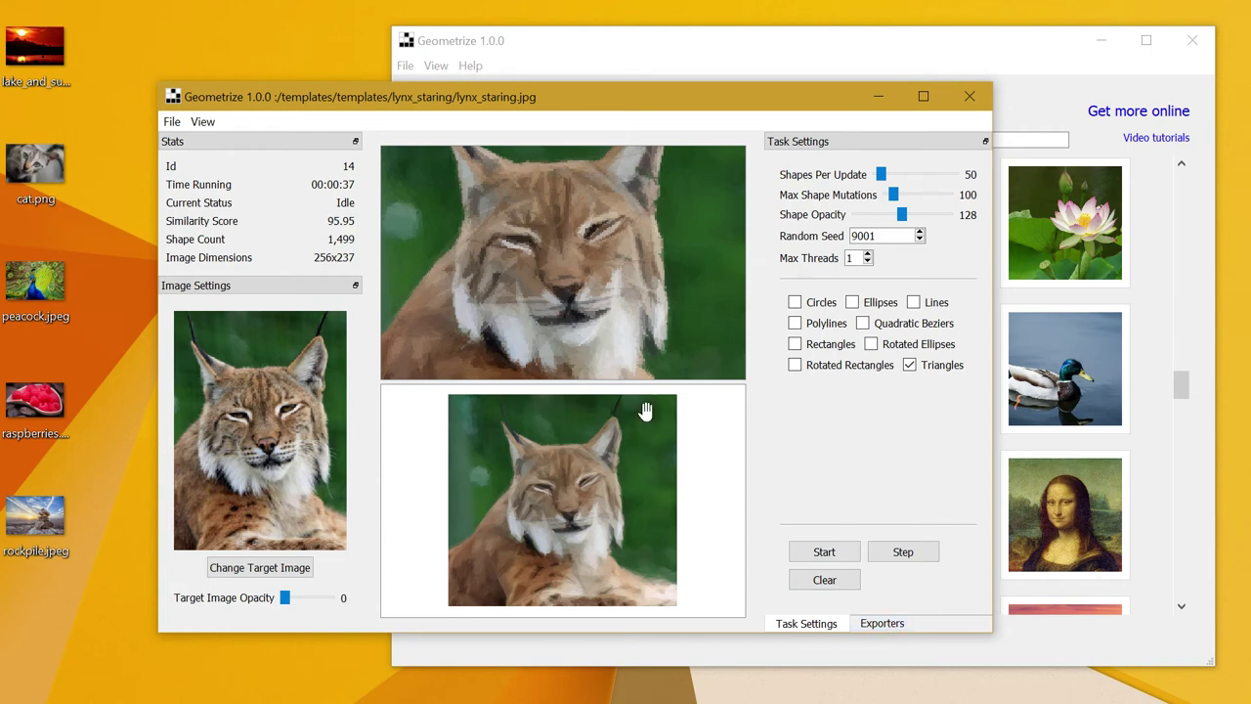
{"action": "left_click", "coordinate": [881, 625]}
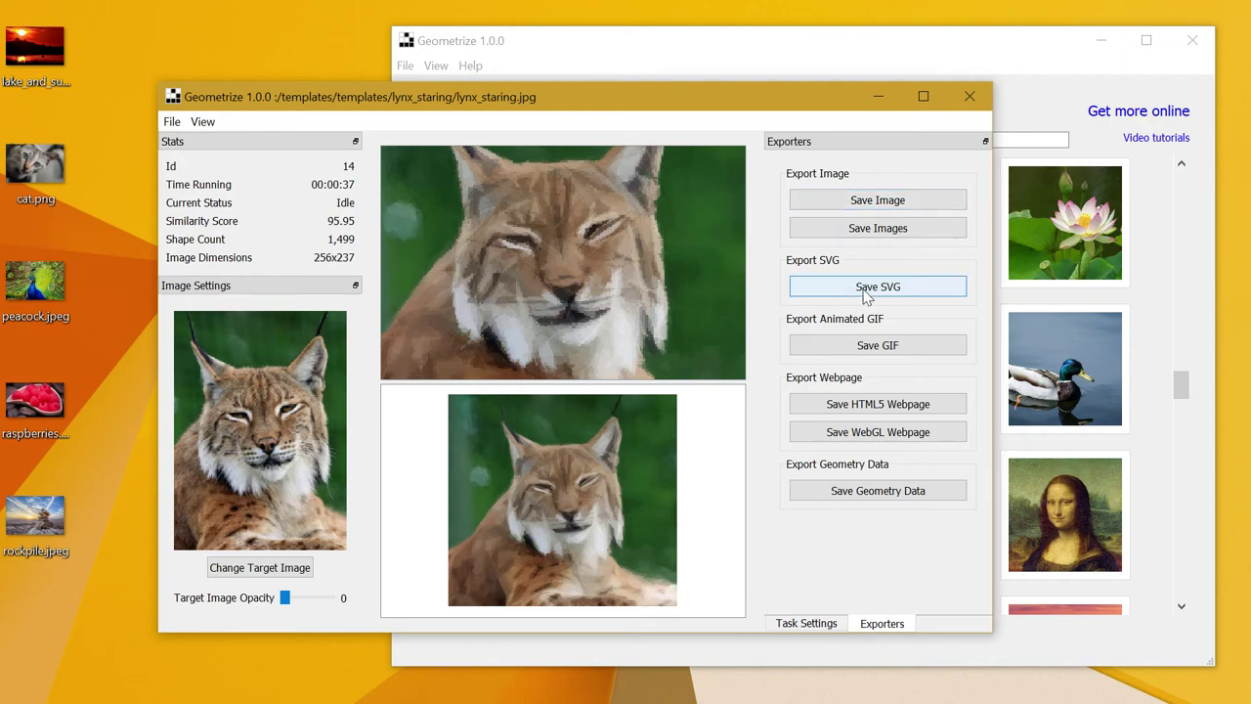
Save the triangle result image as lynx.png on the Desktop.
{"action": "left_click", "coordinate": [835, 205]}
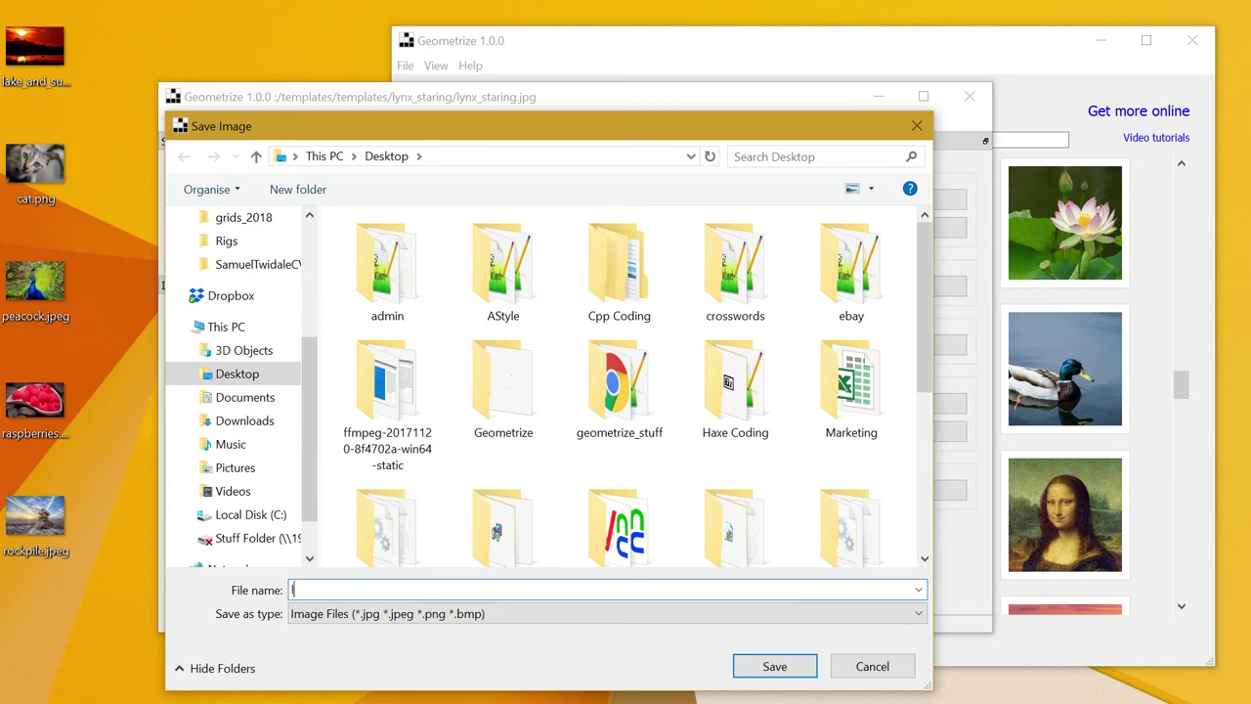
{"action": "type", "text": "lynx.png"}
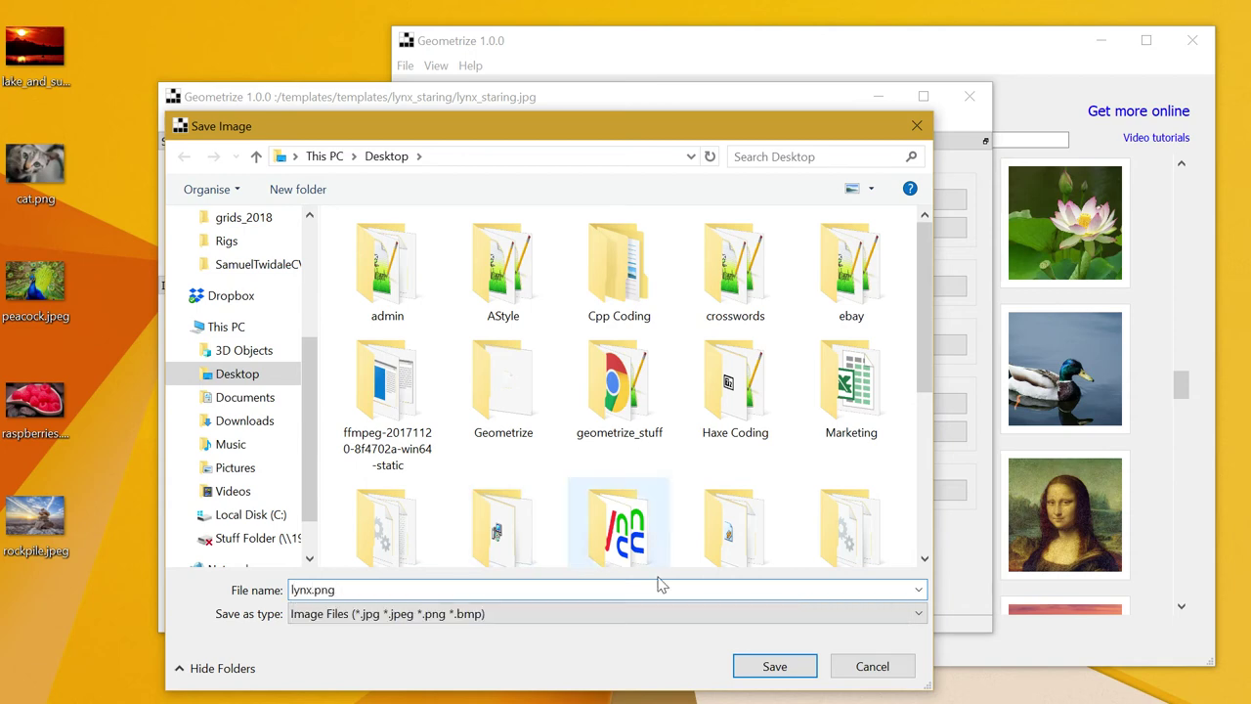
{"action": "left_click", "coordinate": [774, 665]}
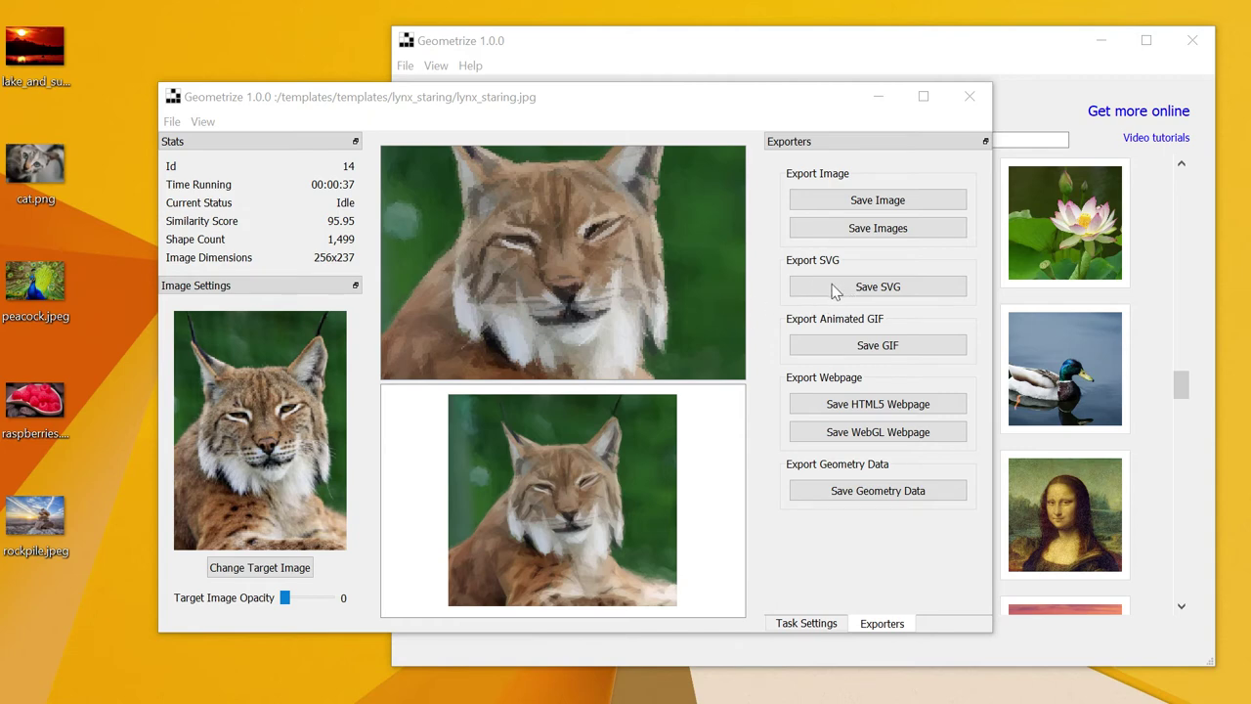
Export the triangle result as the vector file lynx.svg on the Desktop.
{"action": "left_click", "coordinate": [696, 101]}
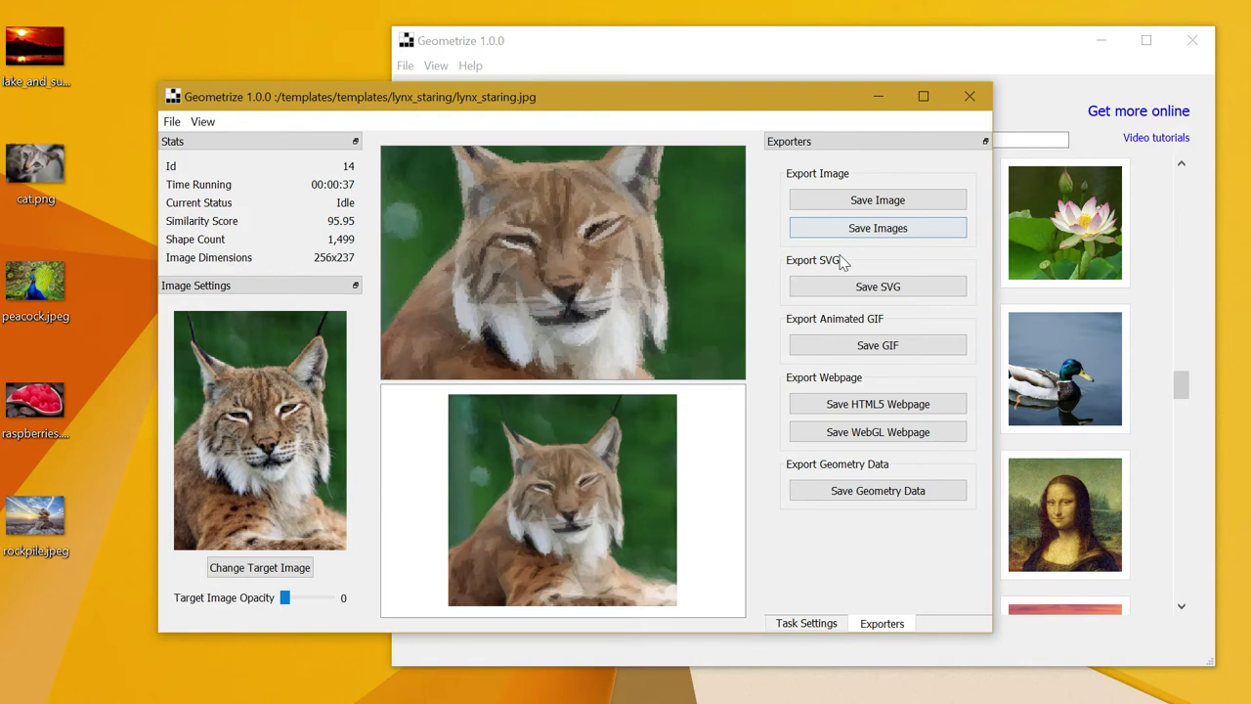
{"action": "left_click", "coordinate": [837, 286]}
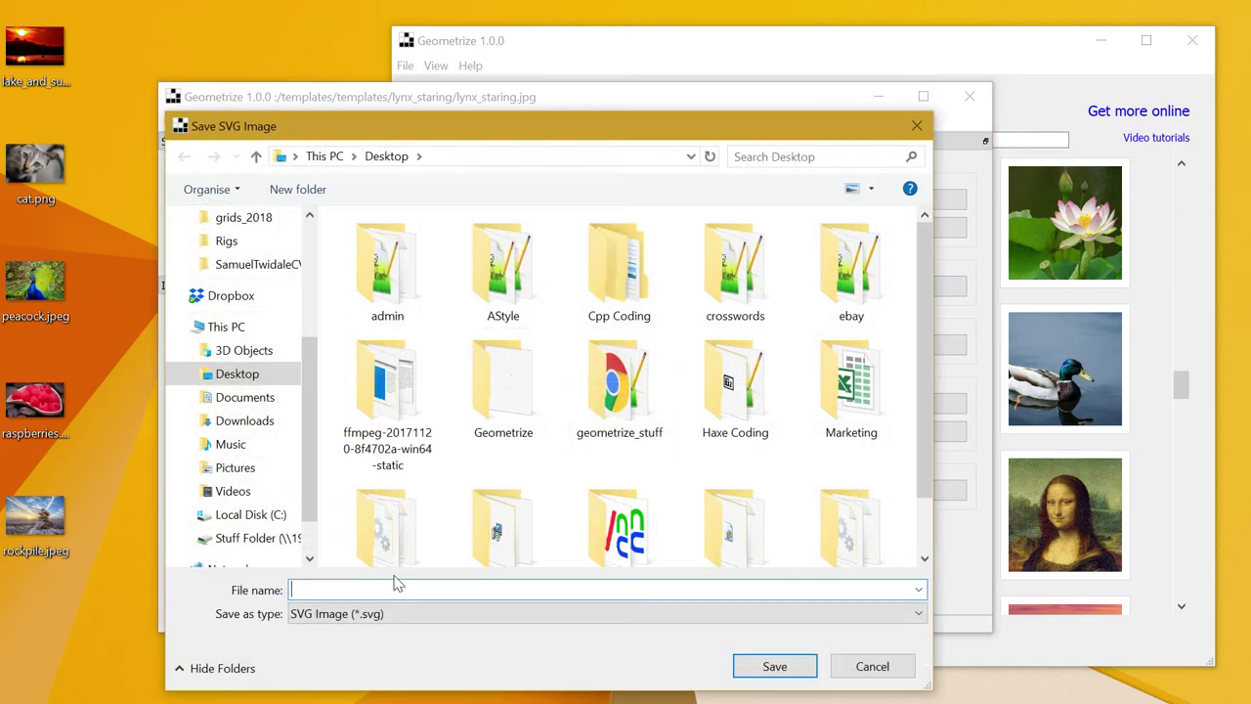
{"action": "type", "text": "lynx.svg"}
{"action": "key", "text": "Return"}
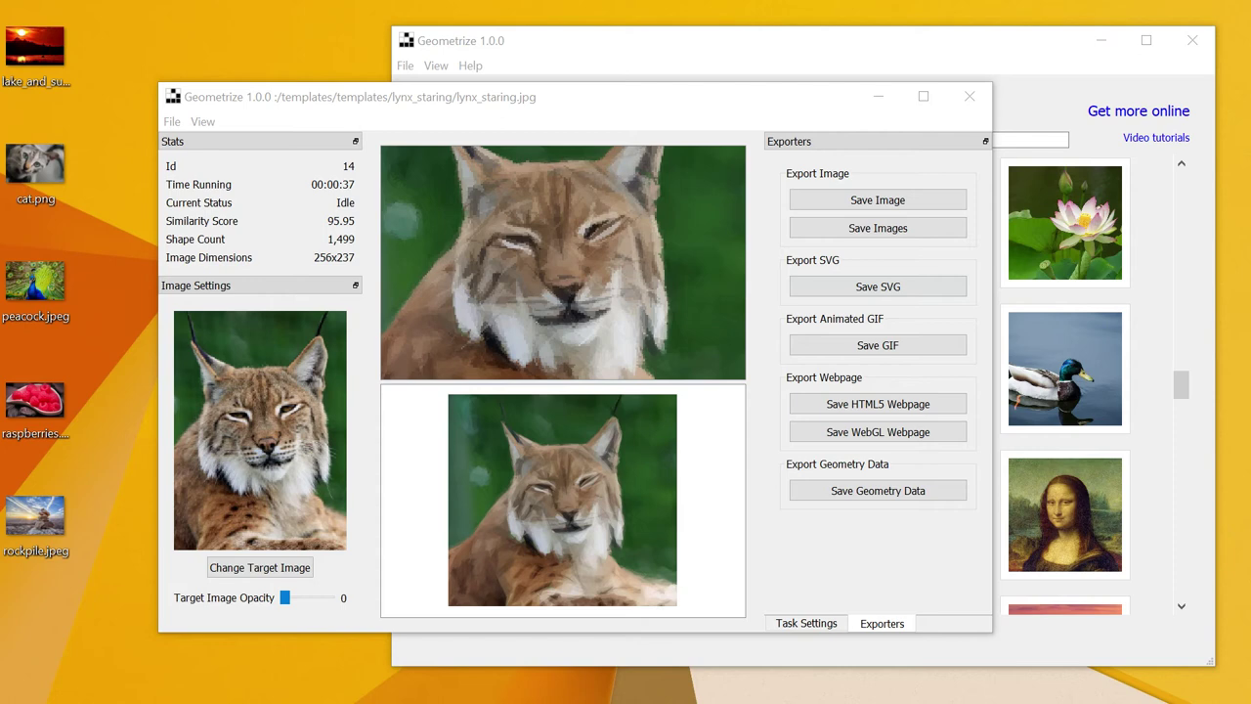
Place lynx.png and lynx.svg on the desktop and inspect lynx.png zoomed in.
{"action": "left_click_drag", "start_coordinate": [421, 328], "coordinate": [119, 264]}
{"action": "double_click", "coordinate": [54, 273]}
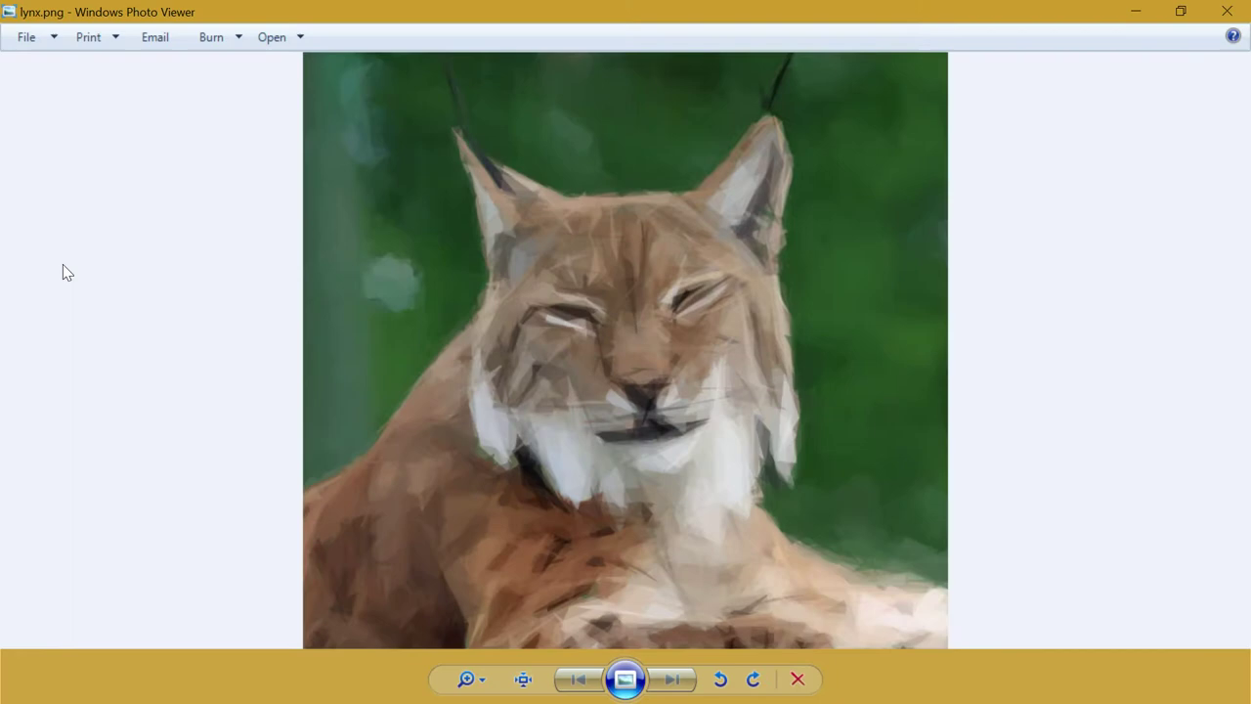
{"action": "scroll", "coordinate": [518, 242], "scroll_direction": "up", "scroll_amount": 4}
{"action": "scroll", "coordinate": [676, 260], "scroll_direction": "down", "scroll_amount": 4}
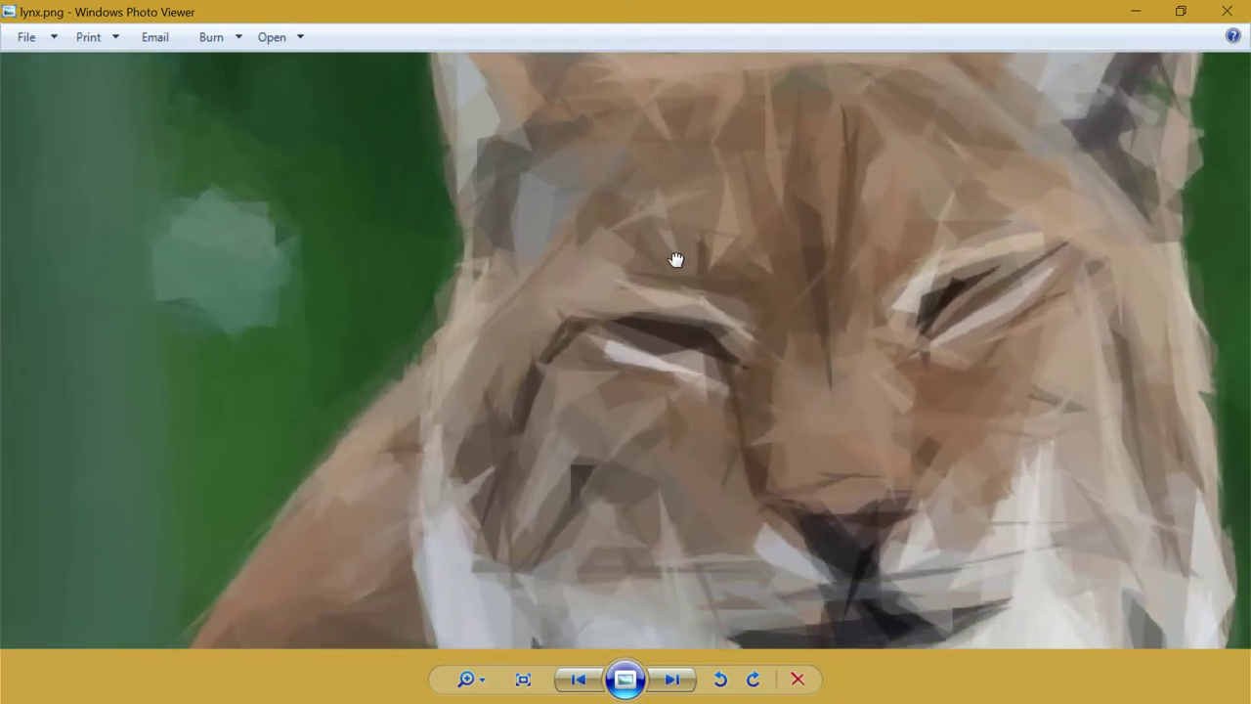
{"action": "scroll", "coordinate": [776, 399], "scroll_direction": "up", "scroll_amount": 8}
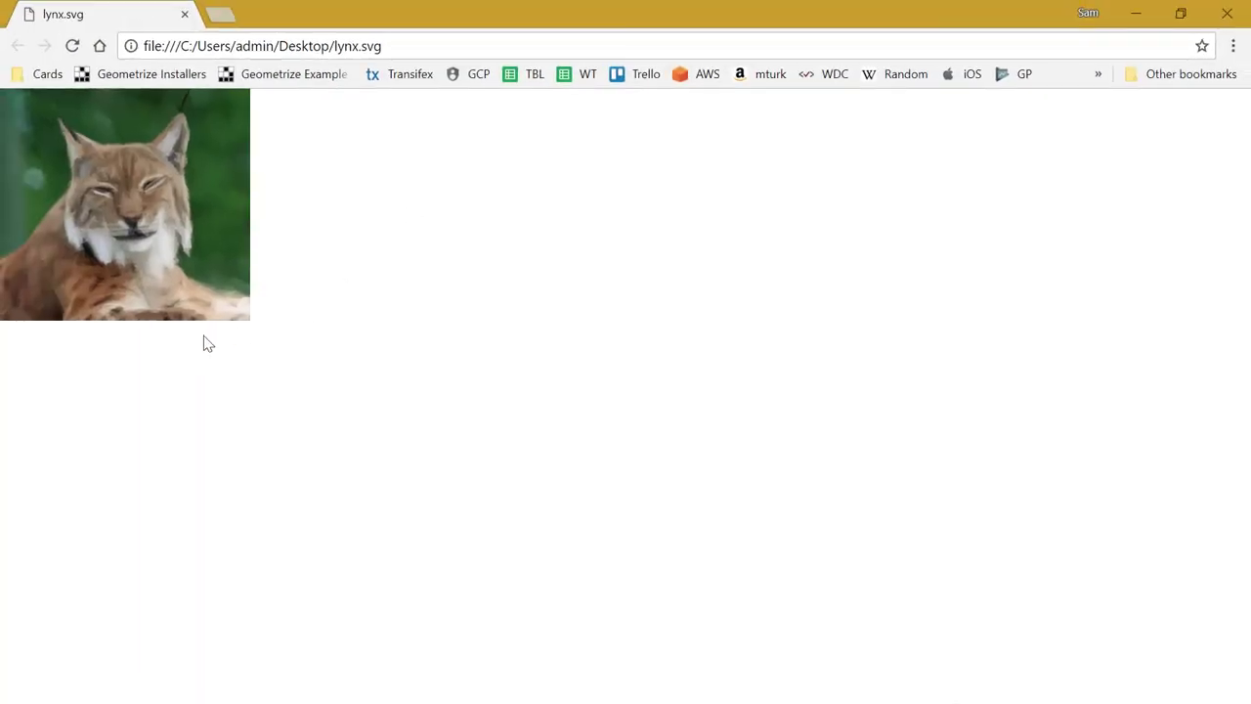
Inspect lynx.svg zoomed in the browser, reset its zoom, and close the page.
{"action": "scroll", "coordinate": [202, 342], "scroll_direction": "up", "scroll_amount": 4}
{"action": "scroll", "coordinate": [202, 342], "scroll_direction": "up", "scroll_amount": 5}
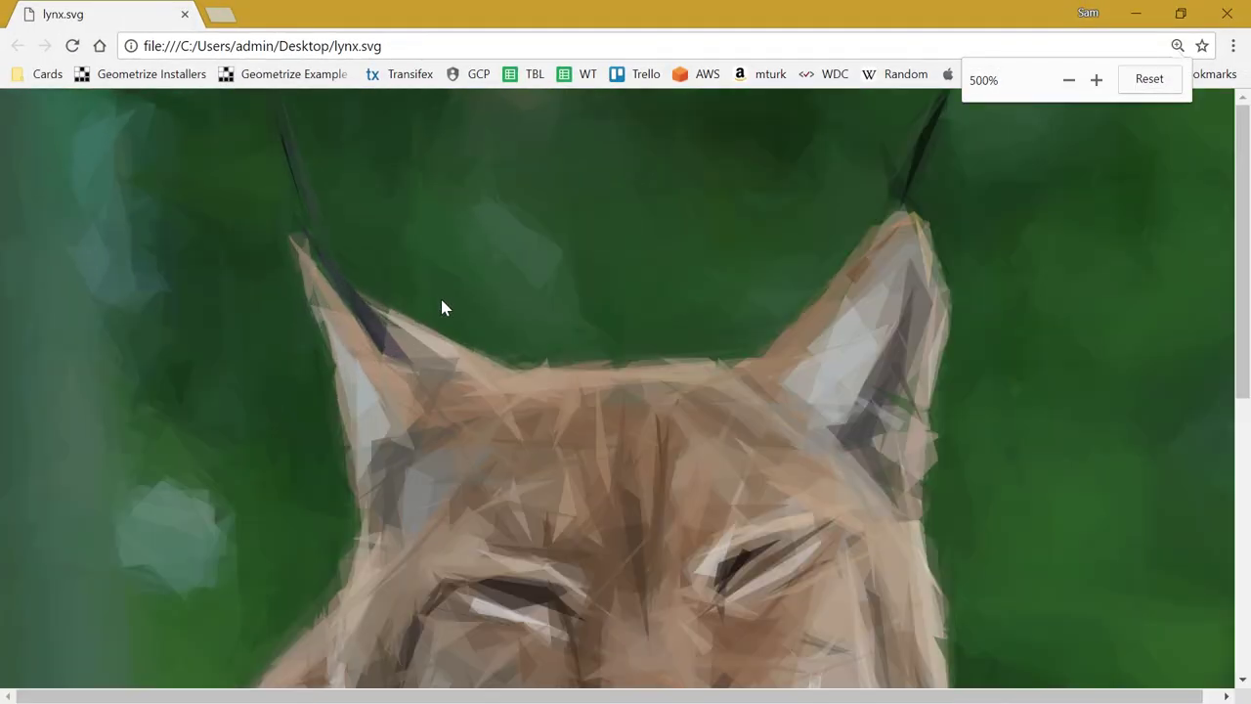
{"action": "scroll", "coordinate": [441, 302], "scroll_direction": "down", "scroll_amount": 5}
{"action": "key", "text": "ctrl+0"}
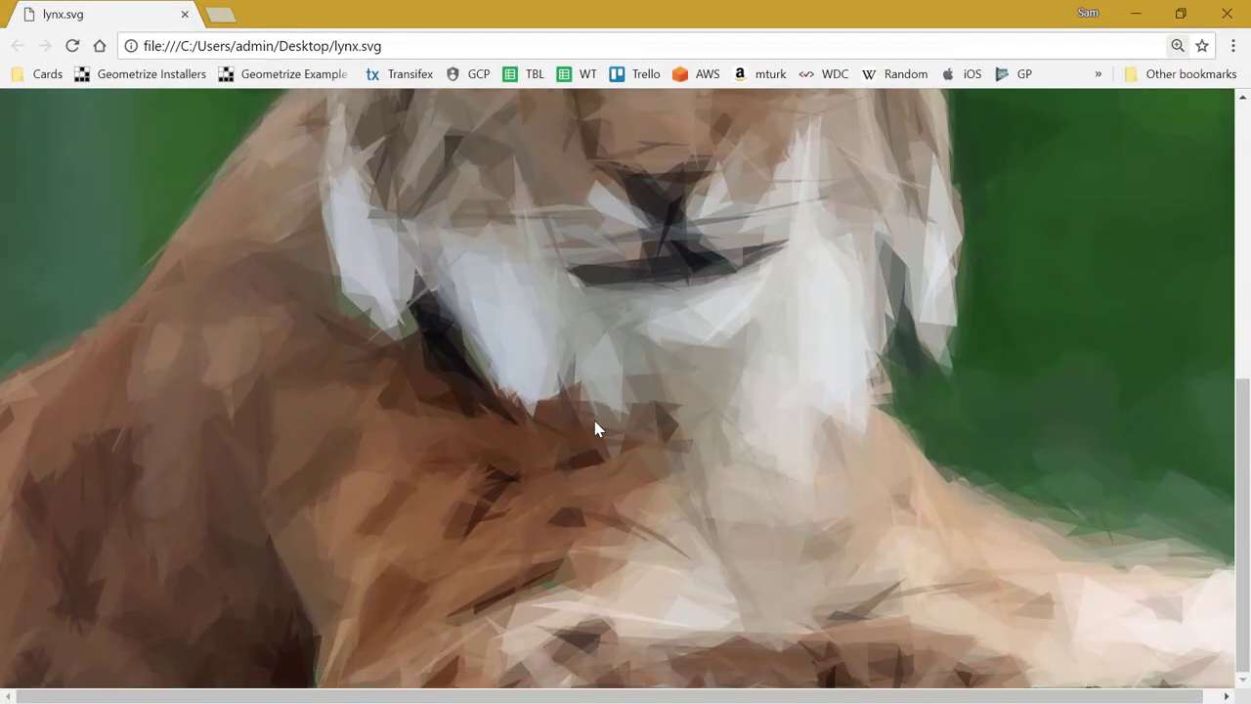
{"action": "left_click", "coordinate": [184, 14]}
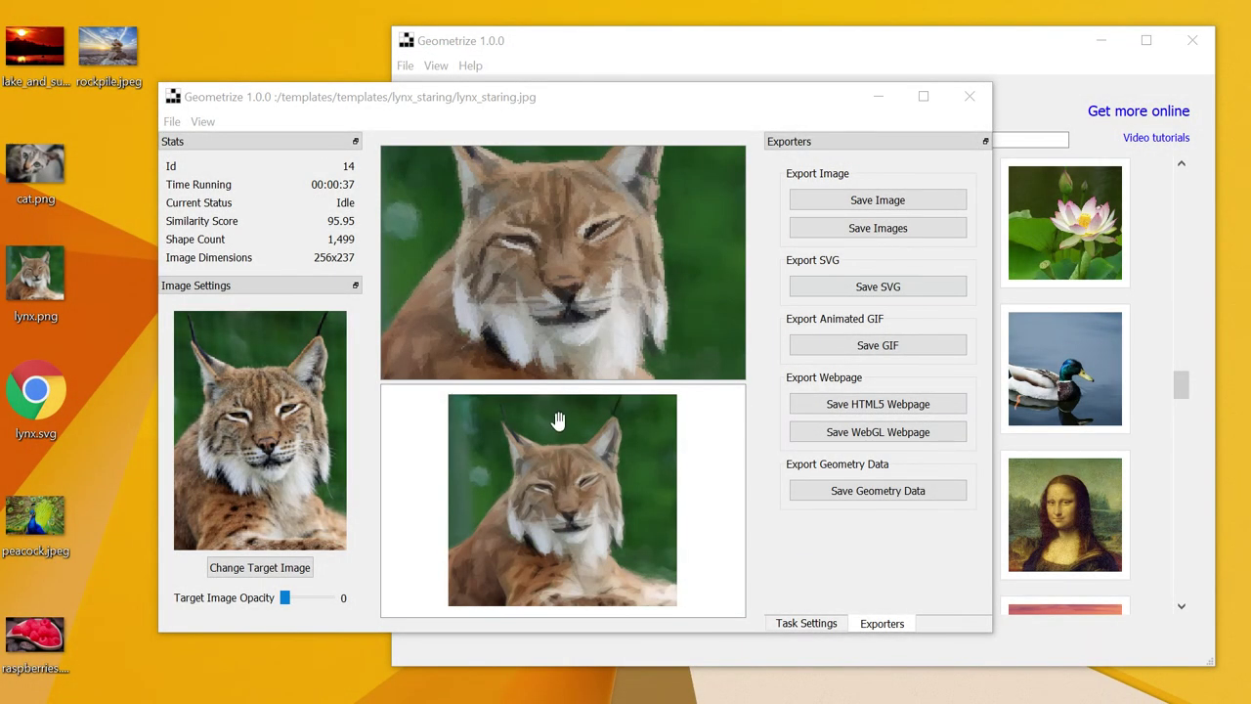
In Task Settings, set Shapes Per Update to 473 and Max Shape Mutations to 468.
{"action": "left_click", "coordinate": [807, 623]}
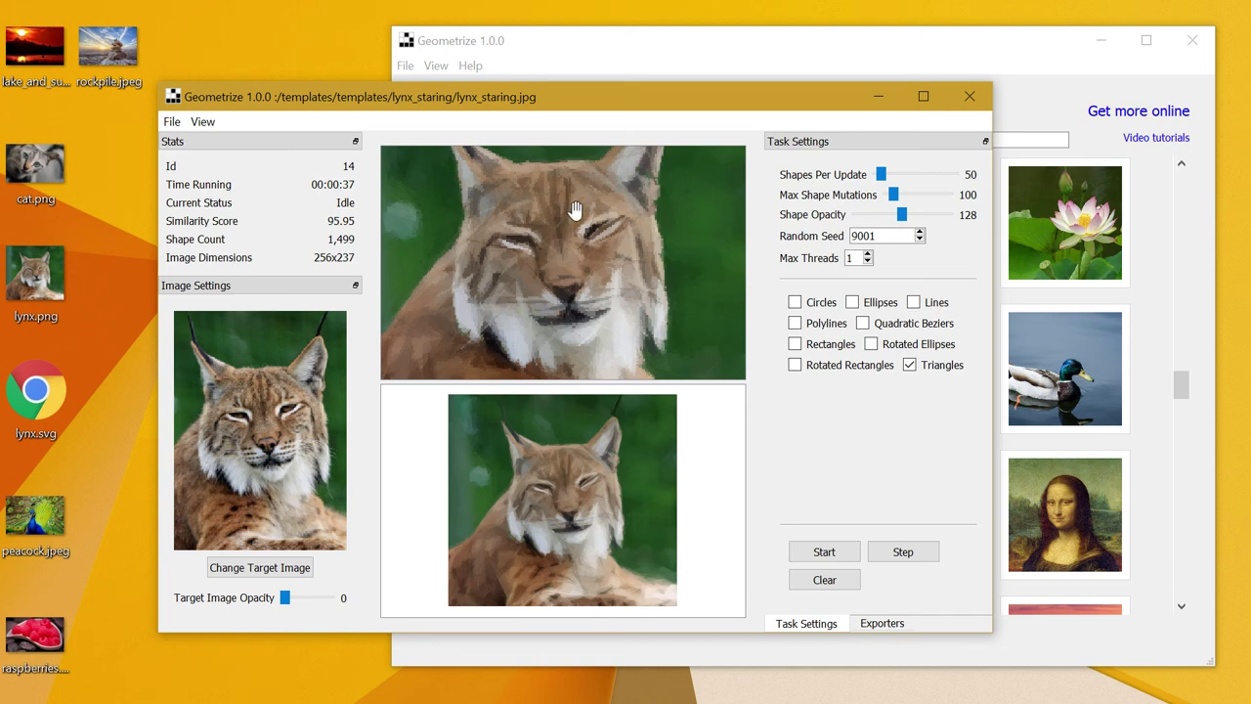
{"action": "scroll", "coordinate": [589, 266], "scroll_direction": "down", "scroll_amount": 1}
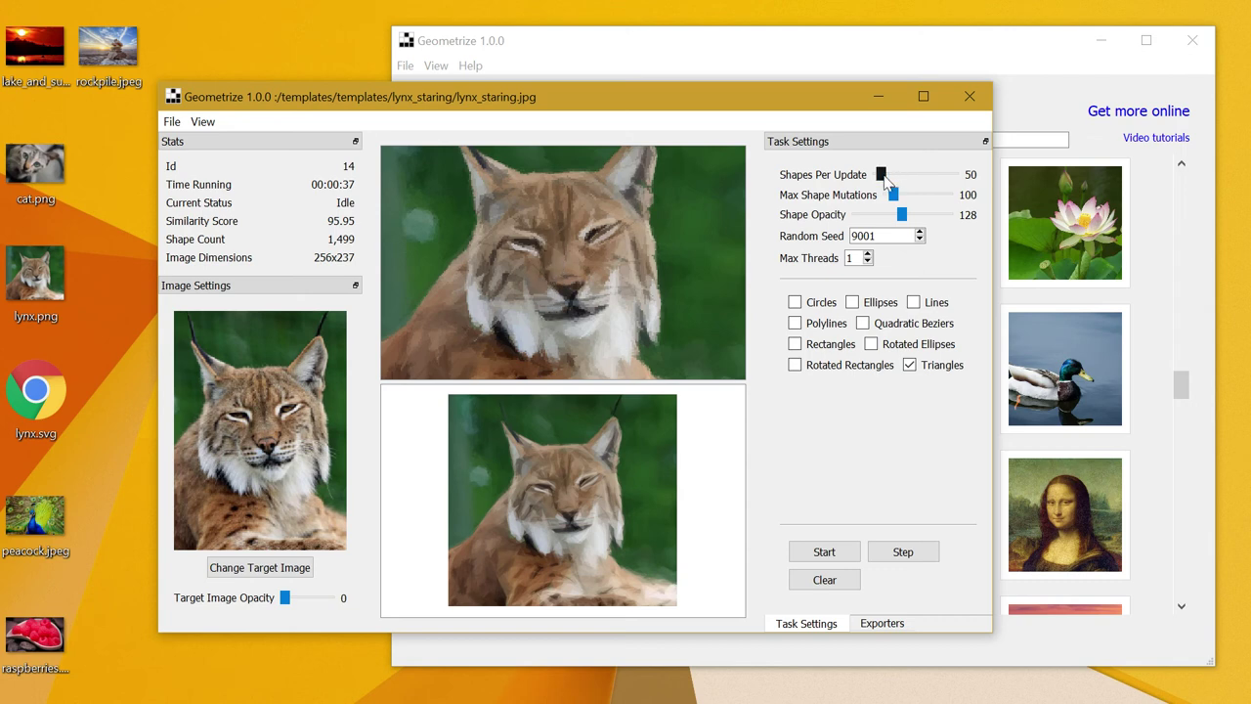
{"action": "left_click_drag", "start_coordinate": [884, 176], "coordinate": [915, 195]}
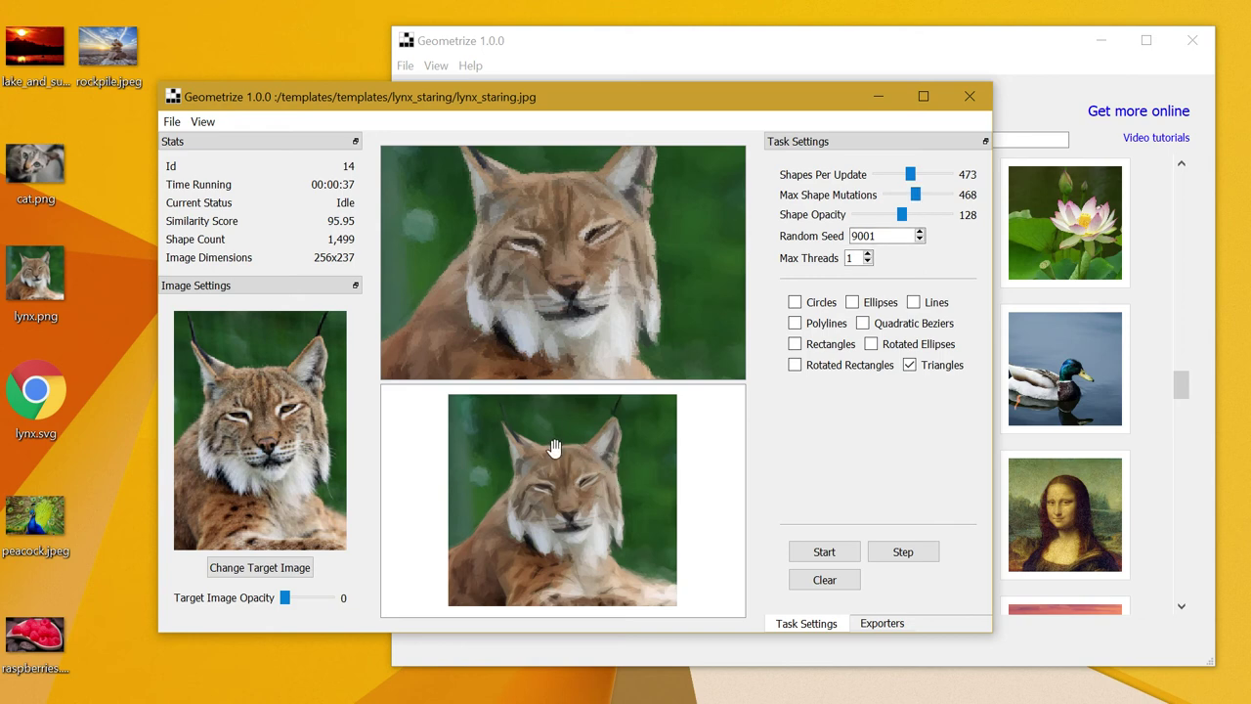
{"action": "scroll", "coordinate": [577, 455], "scroll_direction": "up", "scroll_amount": 4}
{"action": "scroll", "coordinate": [577, 456], "scroll_direction": "up", "scroll_amount": 4}
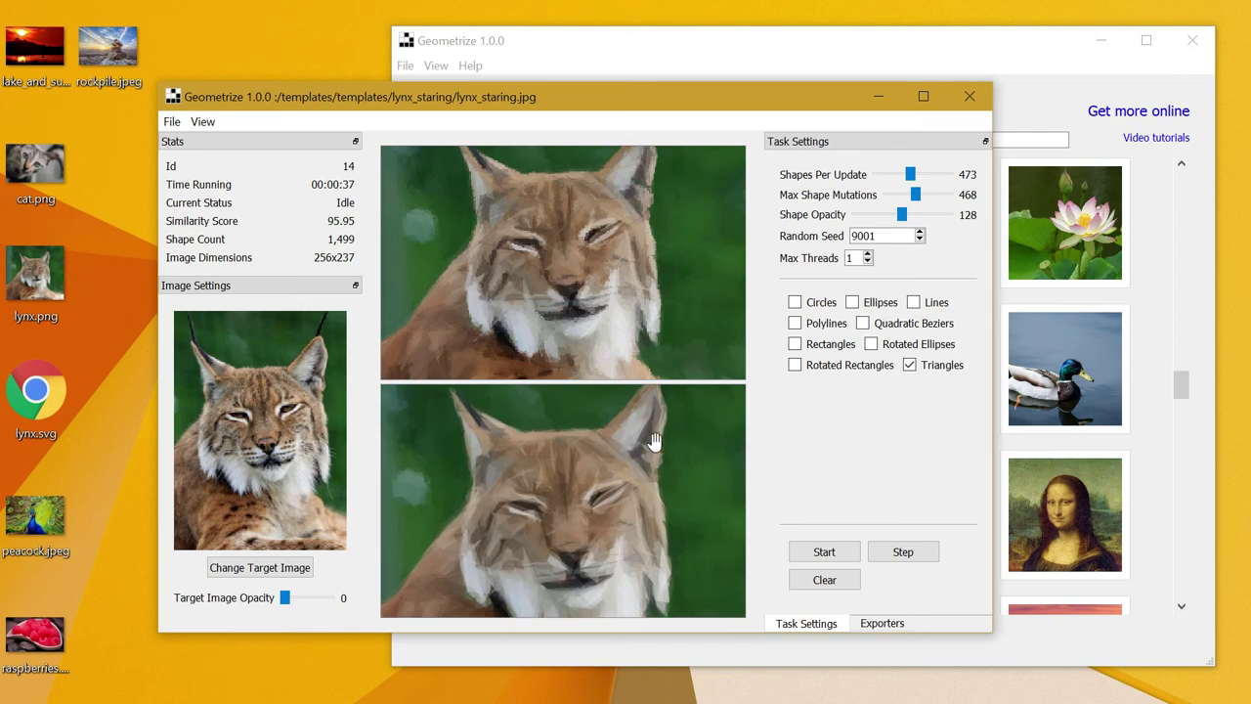
Clear the shapes and switch from triangles to rotated ellipses with lowered mutations.
{"action": "left_click", "coordinate": [846, 589]}
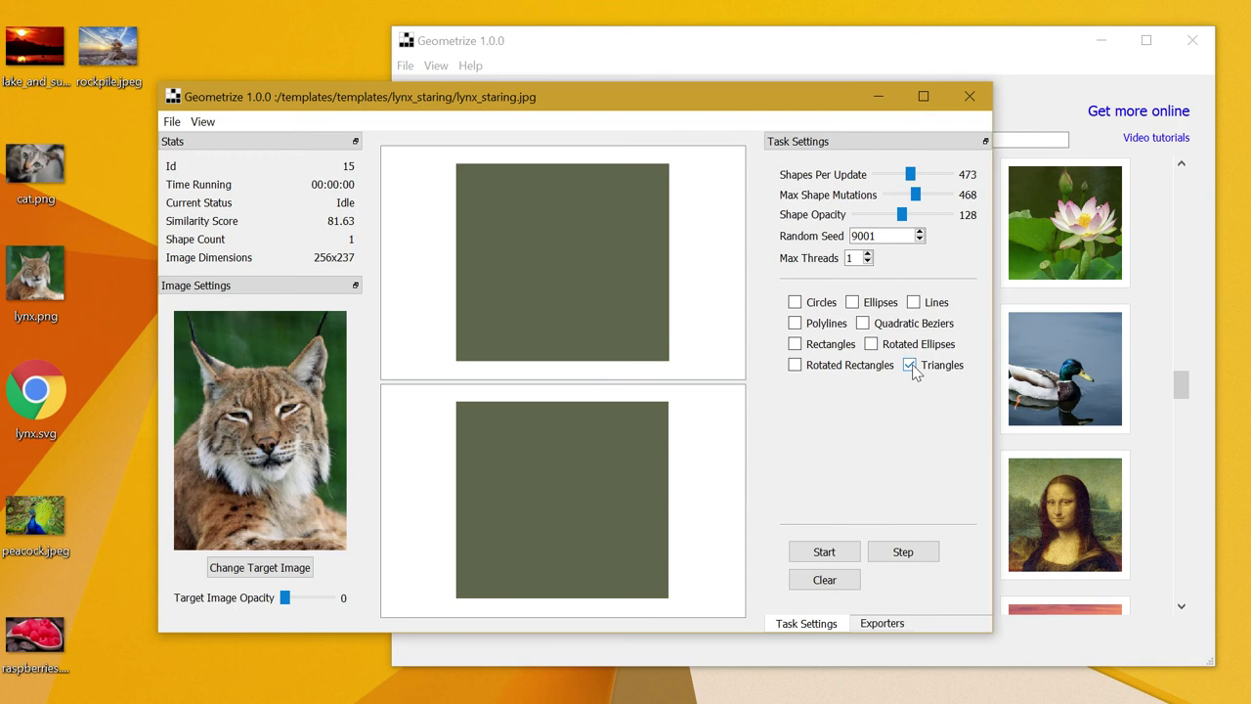
{"action": "left_click", "coordinate": [910, 365]}
{"action": "left_click_drag", "start_coordinate": [915, 199], "coordinate": [885, 179]}
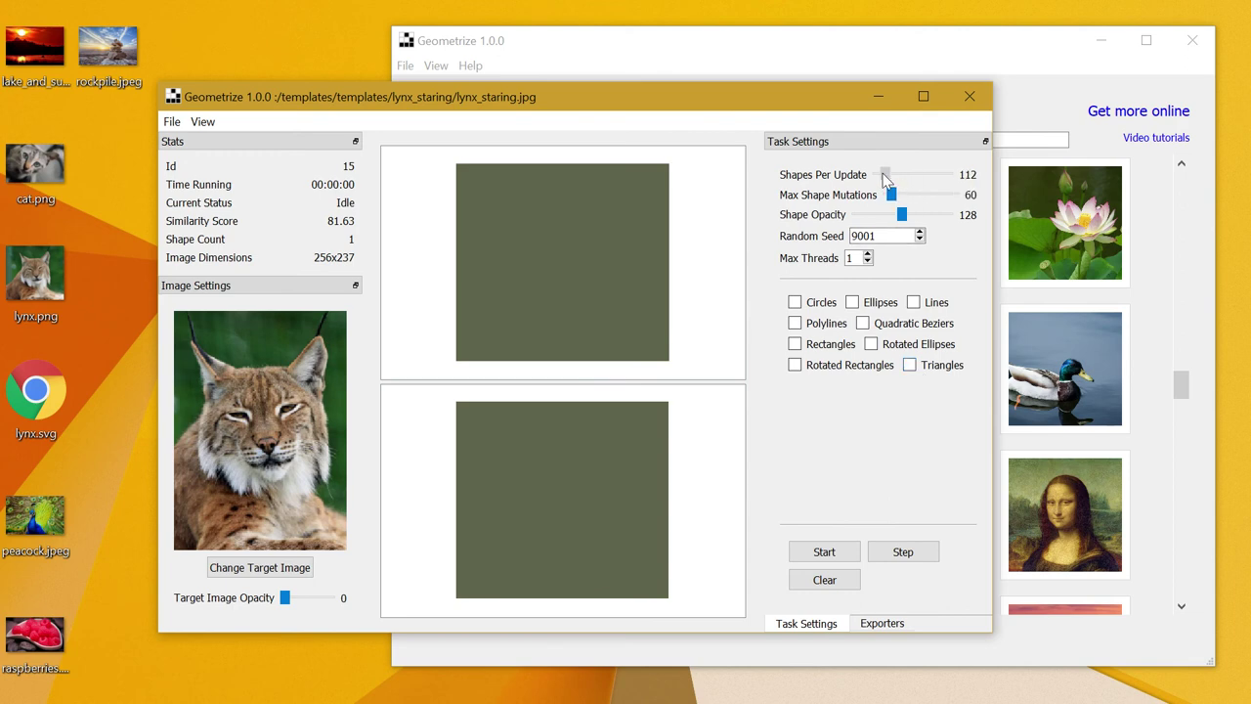
{"action": "left_click", "coordinate": [871, 346]}
Generate the rotated-ellipse lynx and stop it at 308 shapes.
{"action": "left_click", "coordinate": [812, 553]}
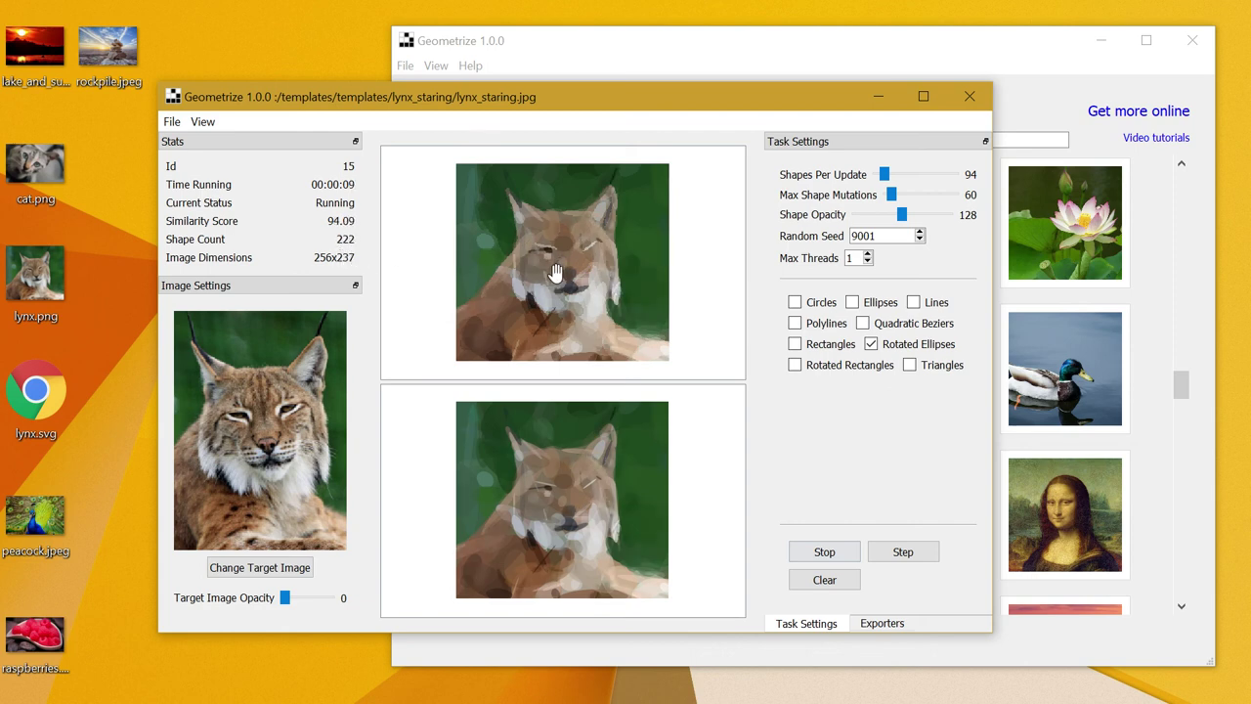
{"action": "scroll", "coordinate": [606, 474], "scroll_direction": "up", "scroll_amount": 5}
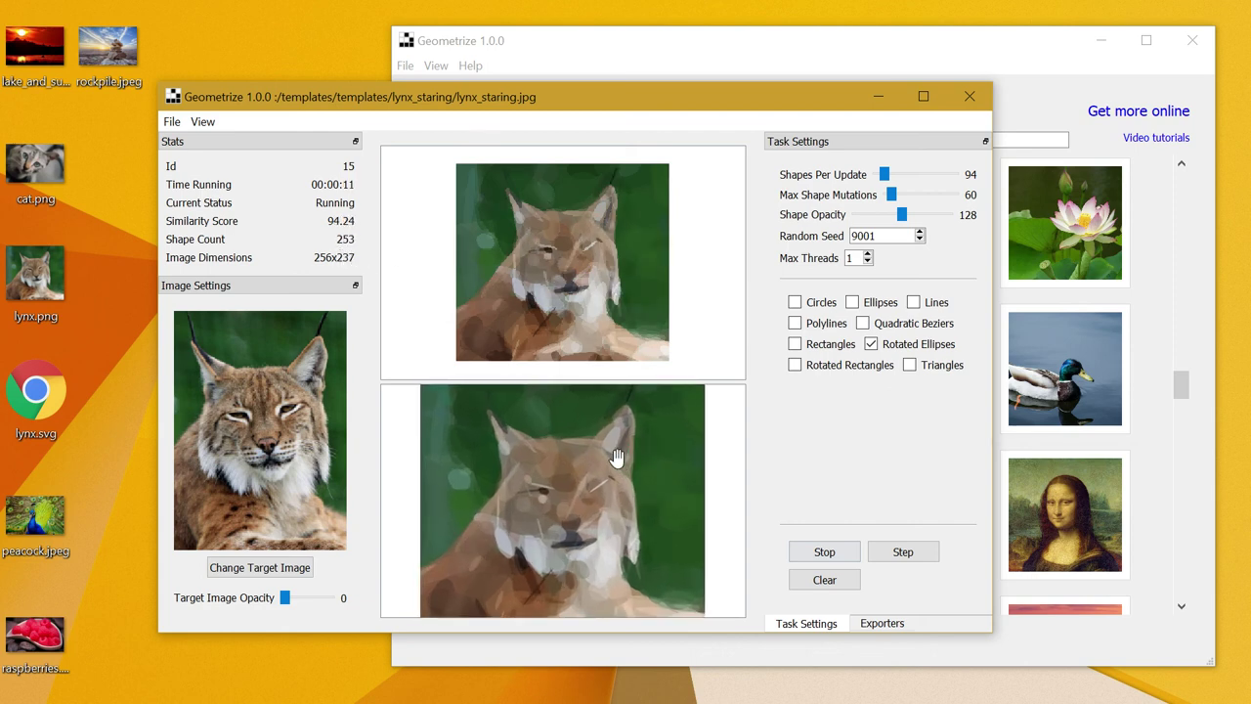
{"action": "left_click", "coordinate": [826, 553]}
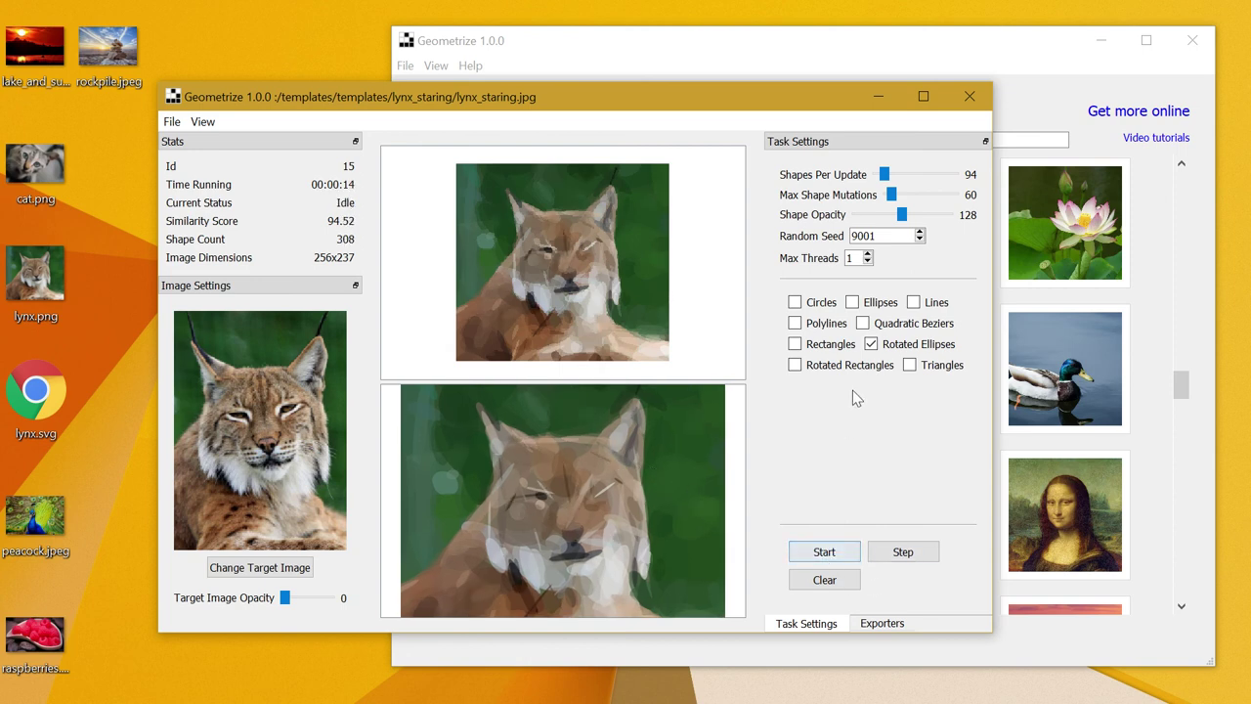
Disable Rotated Ellipses so no shape type is enabled, and shift the window slightly right.
{"action": "left_click", "coordinate": [871, 344]}
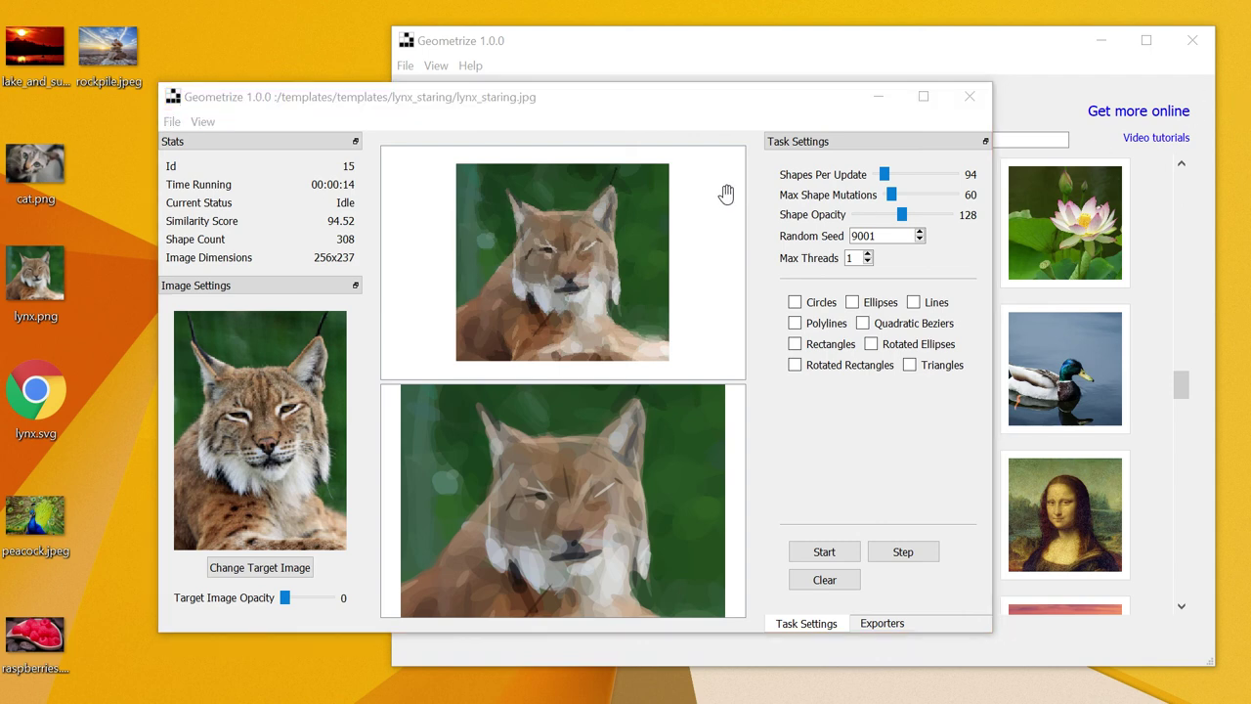
{"action": "mouse_move", "coordinate": [632, 109]}
{"action": "left_mouse_down"}
{"action": "mouse_move", "coordinate": [682, 110]}
{"action": "mouse_move", "coordinate": [645, 117]}
{"action": "left_mouse_up"}
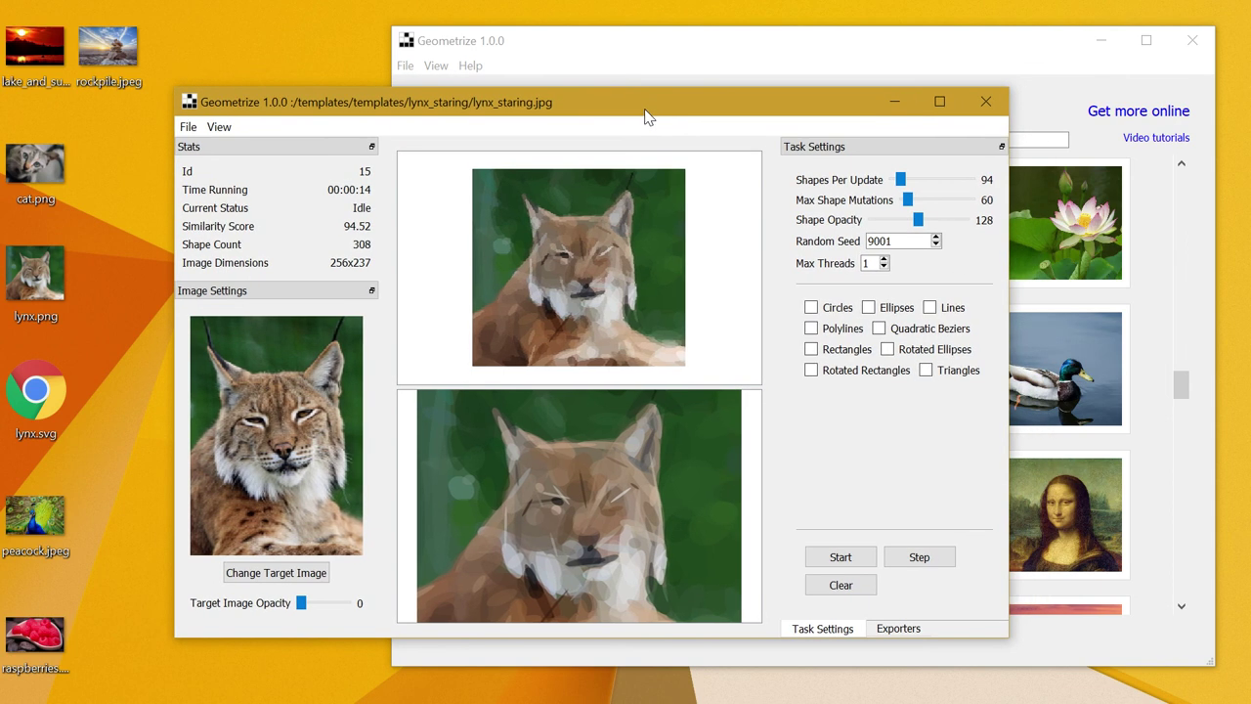